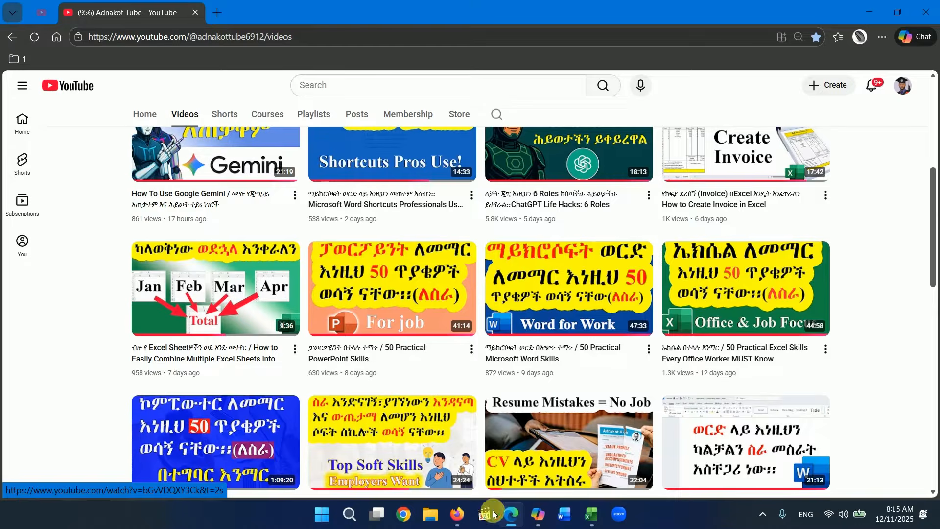
Switch to the YouTube channel page in Firefox, and from there to the Book1 workbook in Excel.
left_click(457, 514)
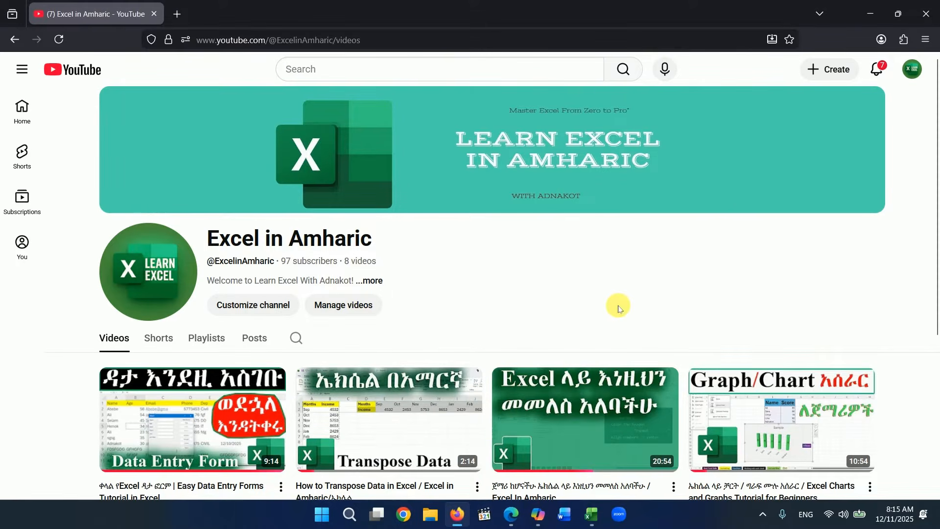
left_click(592, 516)
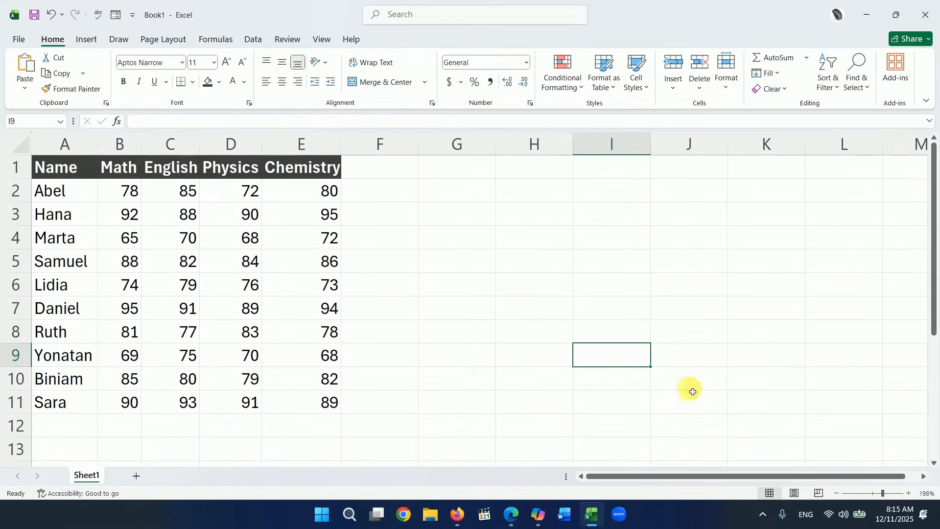
left_click(597, 382)
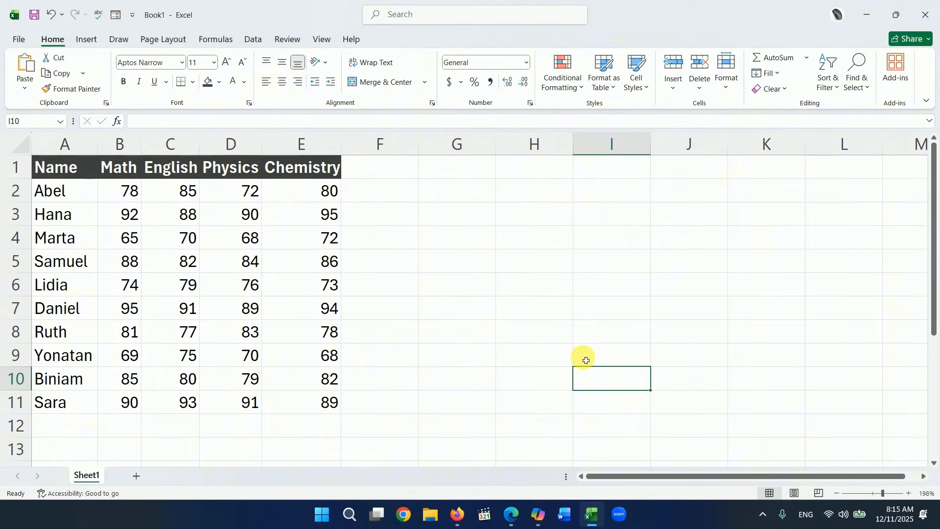
left_click(559, 352)
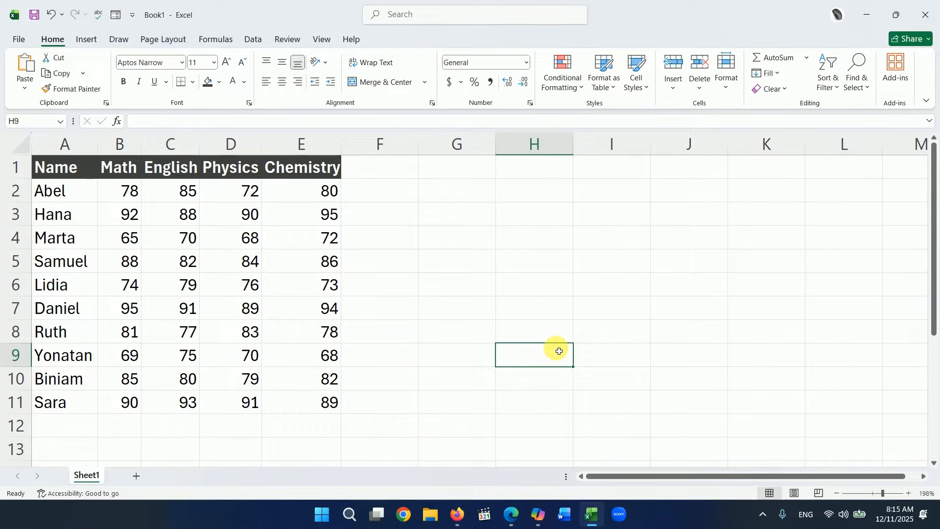
key("Up")
key("Up")
key("Right")
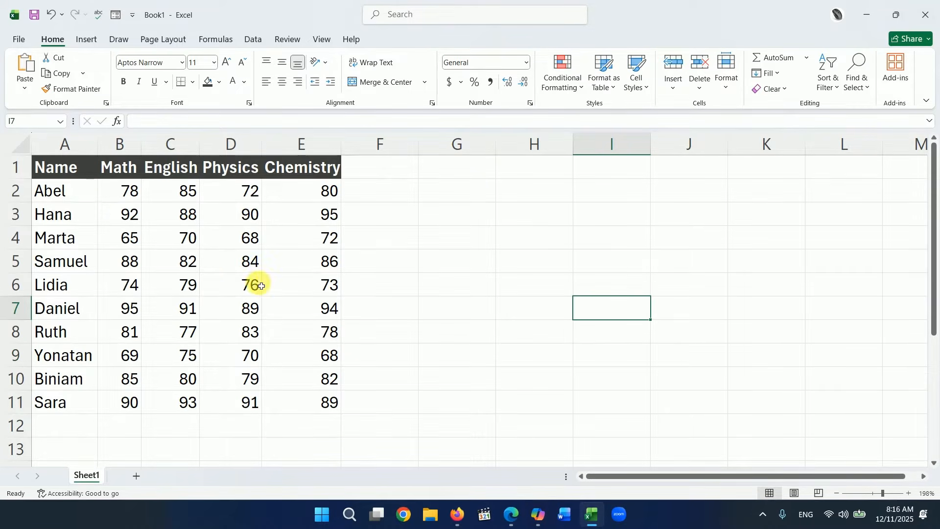
Add the header "Total" in cell F1, beside the Chemistry column.
left_click(375, 169)
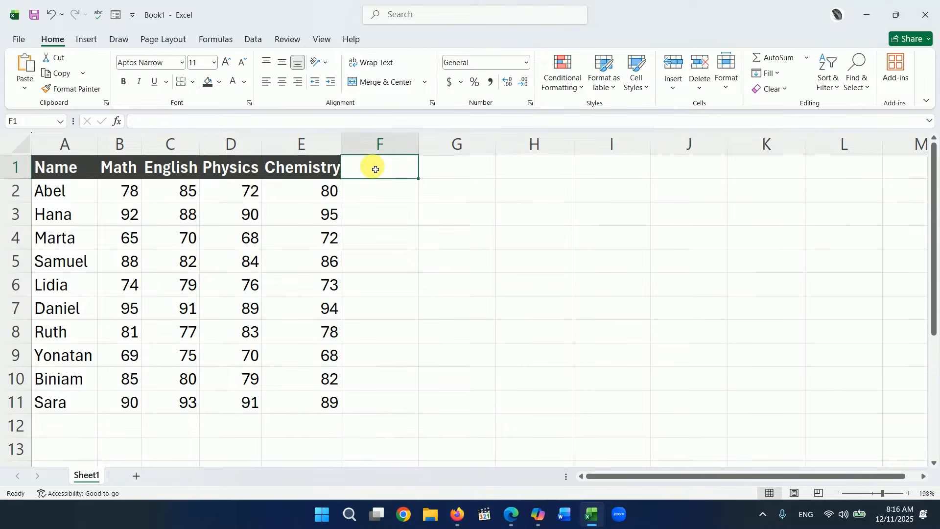
type("Total")
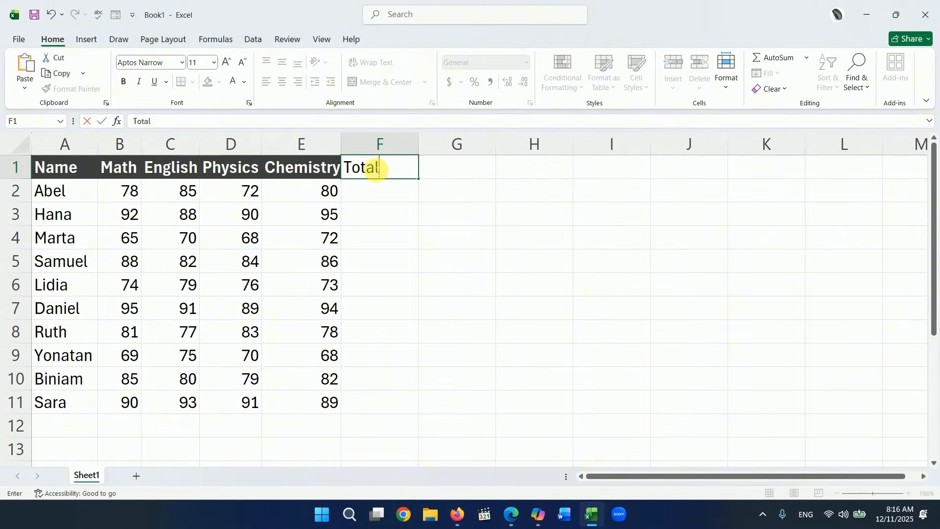
left_click(368, 191)
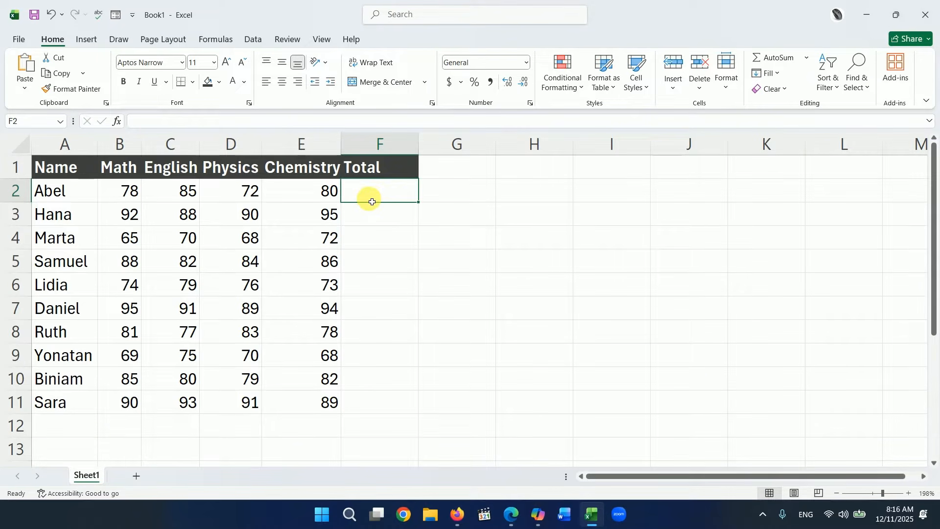
Enter the formula =SUM(B2:E2) in cell F2 to total the first student's four subject scores.
type("=")
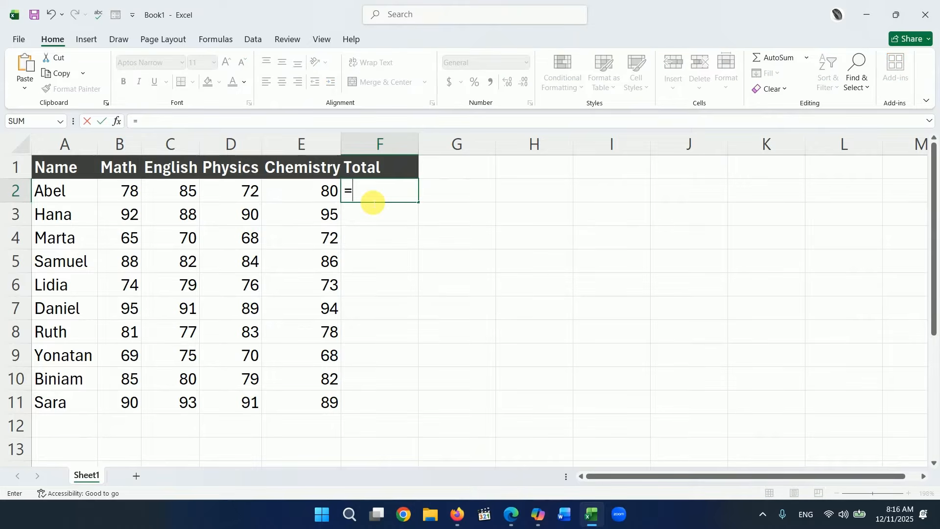
type("sum")
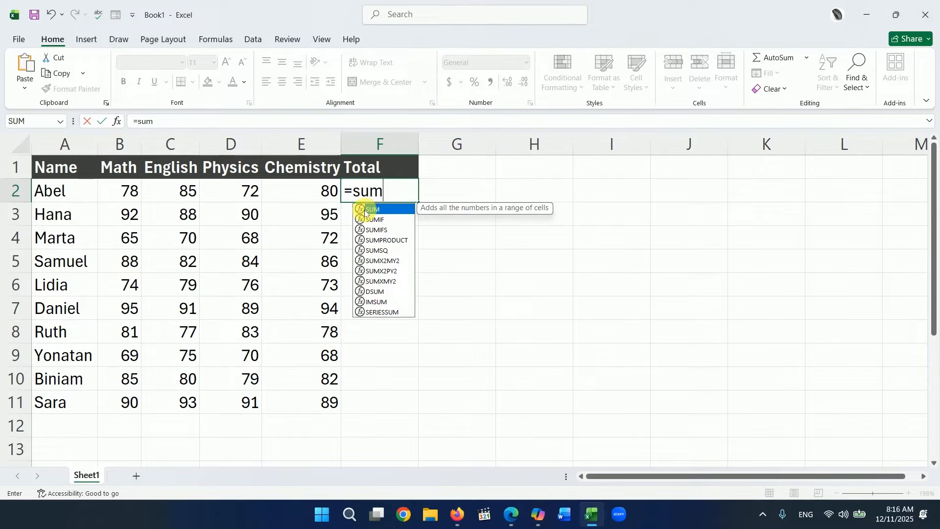
double_click(364, 211)
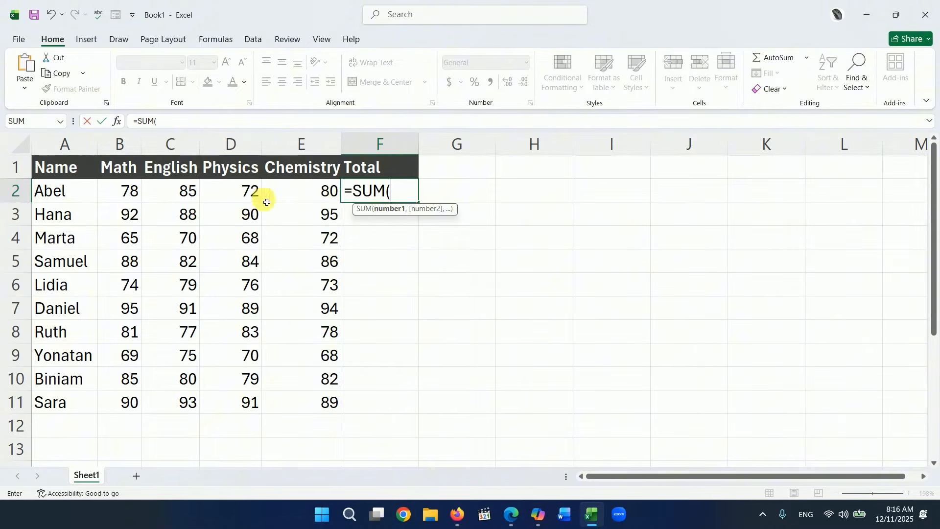
left_click_drag(128, 191, 305, 190)
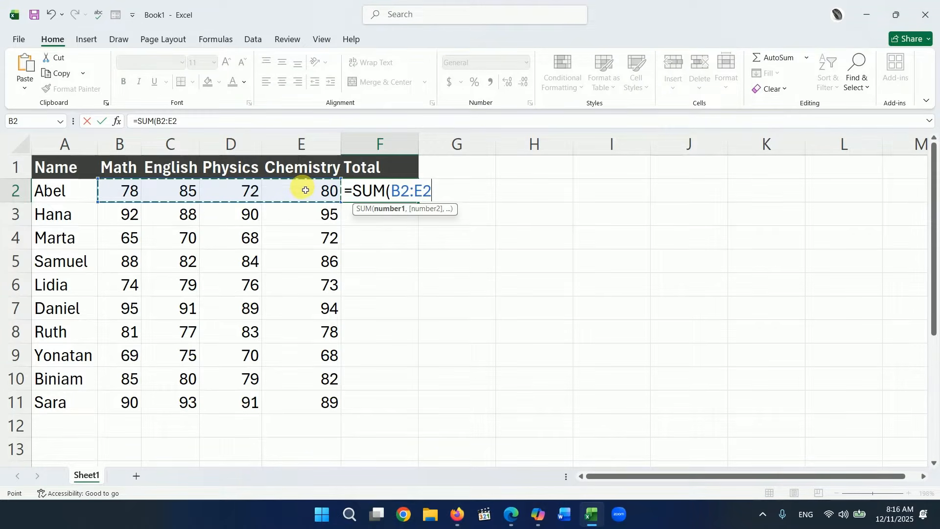
type(")")
key("Return")
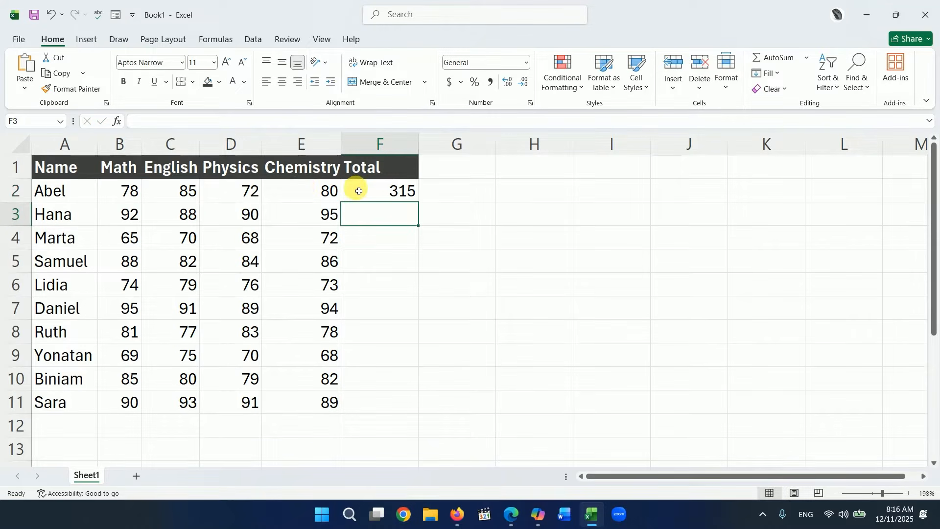
Fill the F2 formula down through F11, undo that fill, and fill it down to F11 again.
left_click(397, 196)
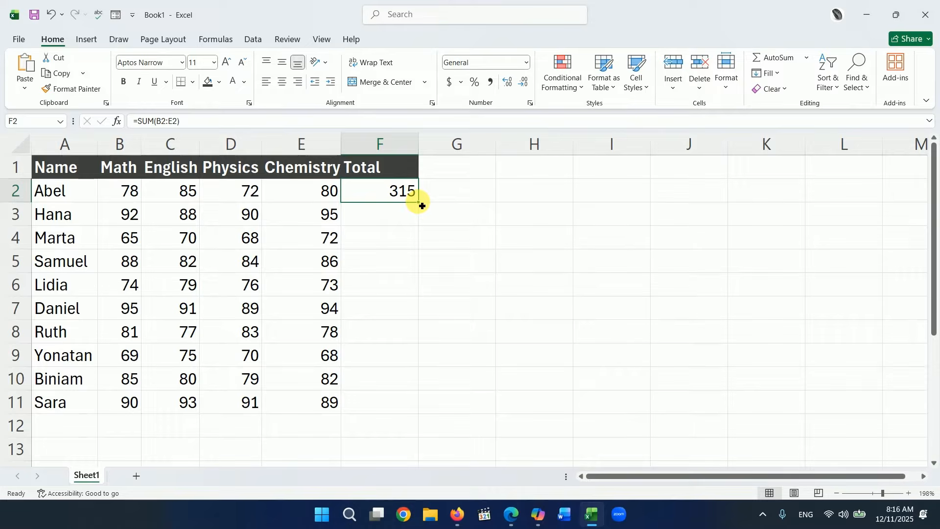
double_click(422, 205)
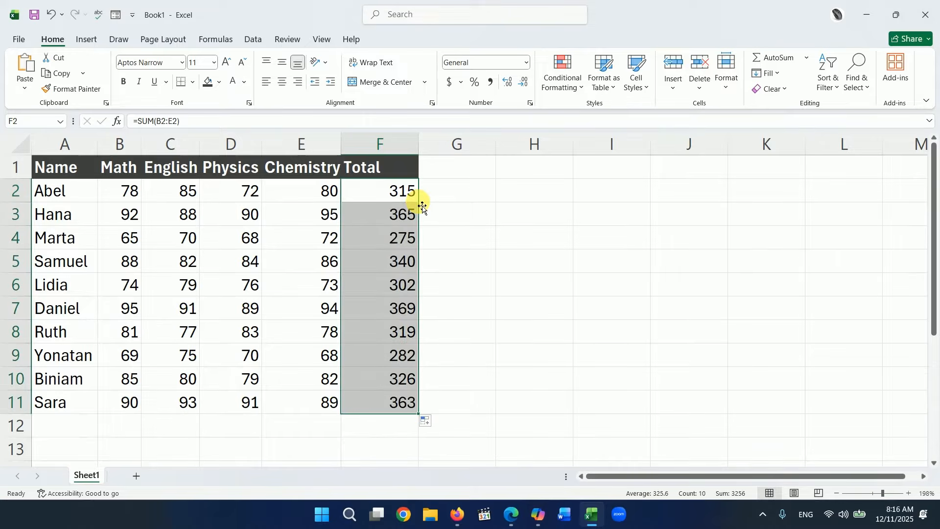
key("ctrl+z")
left_click_drag(422, 203, 419, 404)
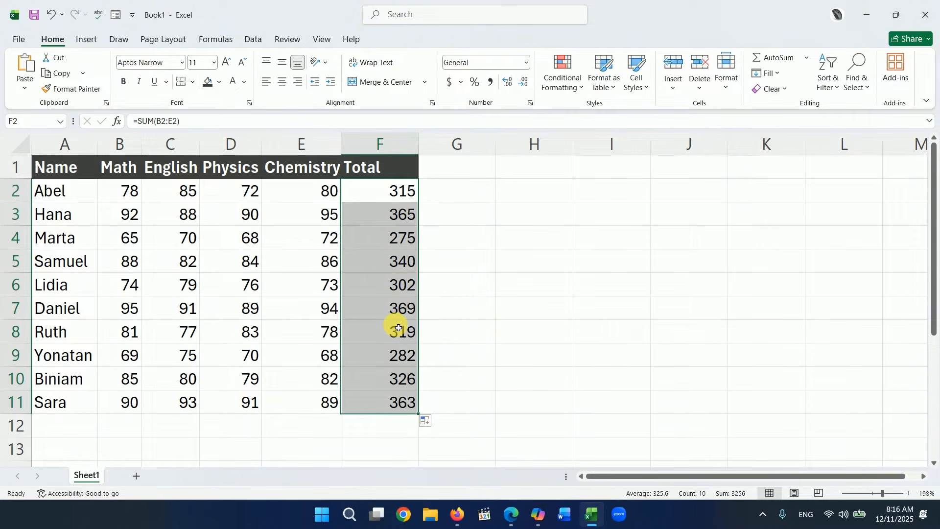
Clear the totals in F2:F11 and total B2:E2 in F2 with the Sum option of AutoSum.
key("Delete")
left_click(434, 310)
left_click(382, 197)
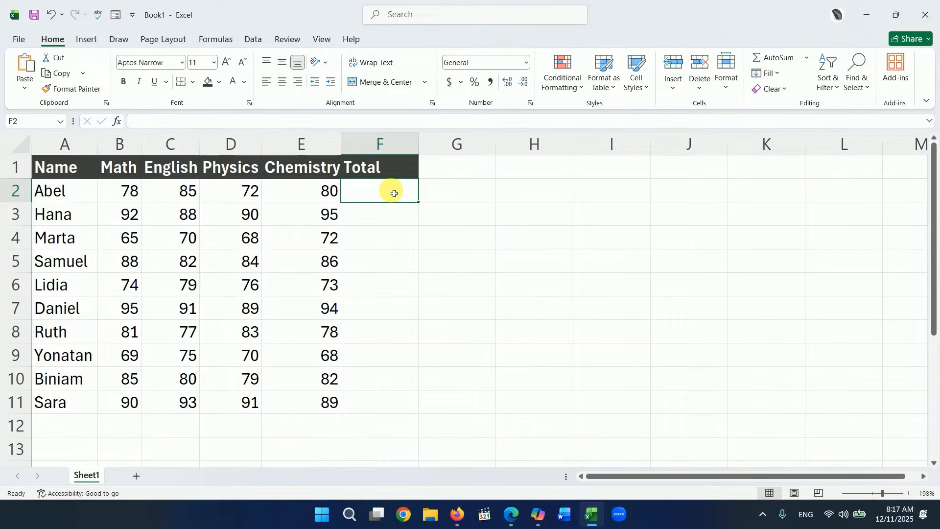
left_click(222, 41)
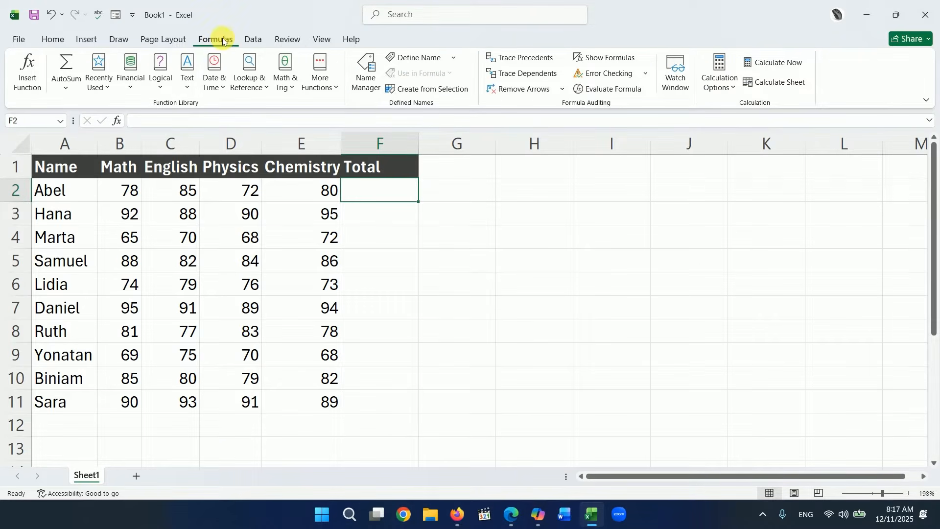
left_click(67, 88)
left_click(78, 106)
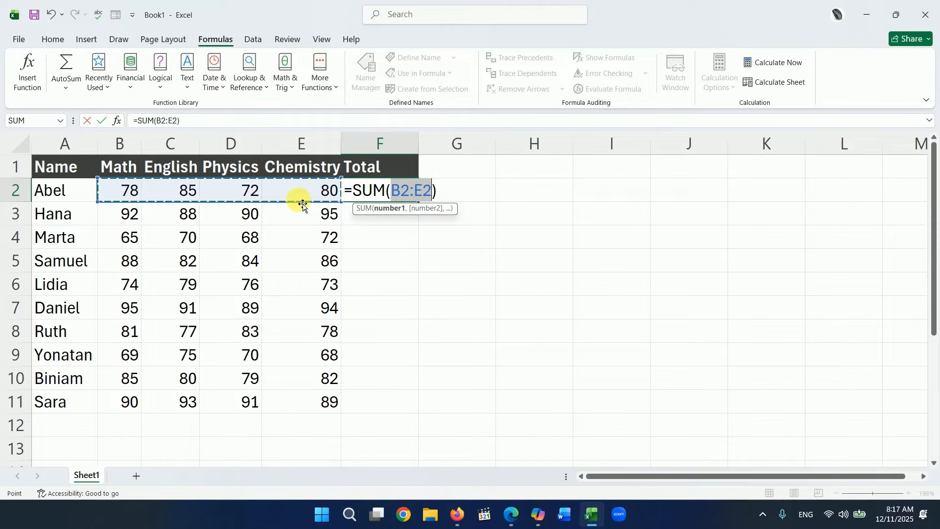
key("Return")
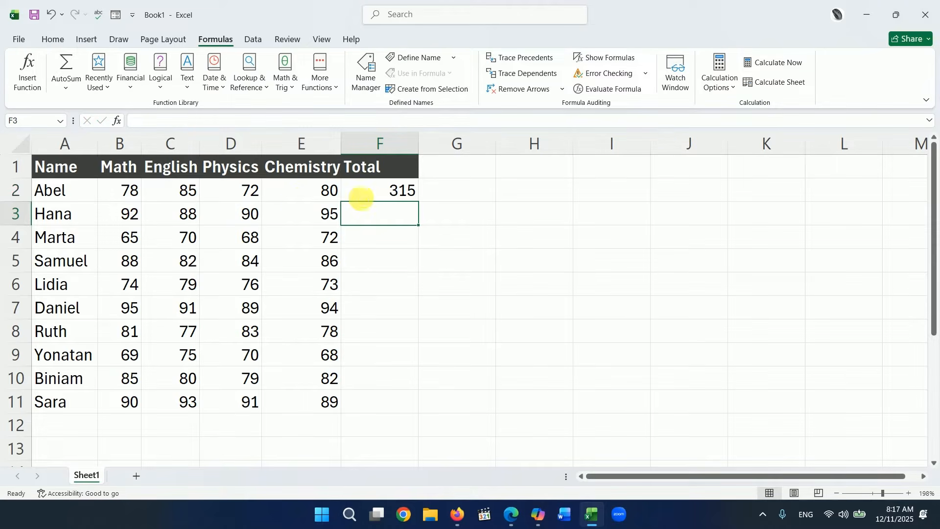
Clear F2 and use Insert Function to enter SUM there, with B2:E2 as the Number1 argument.
left_click(373, 192)
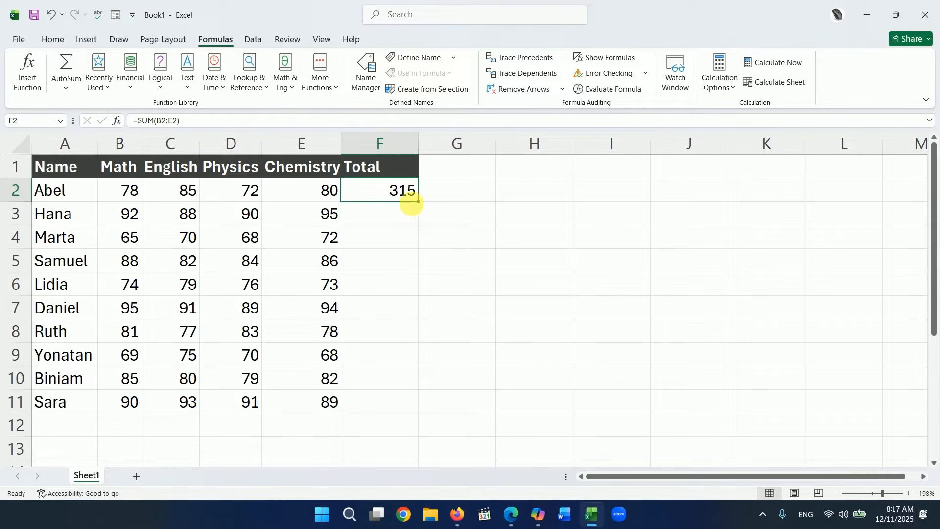
key("Delete")
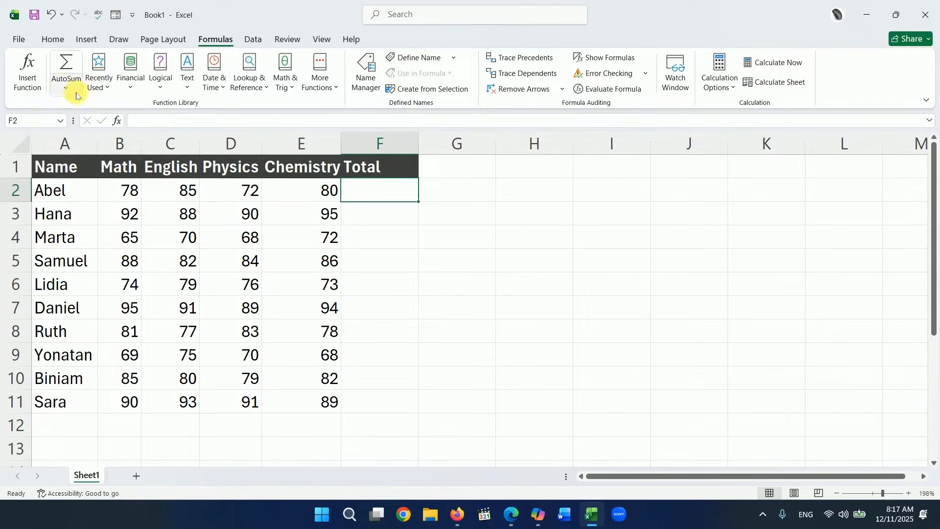
left_click(38, 84)
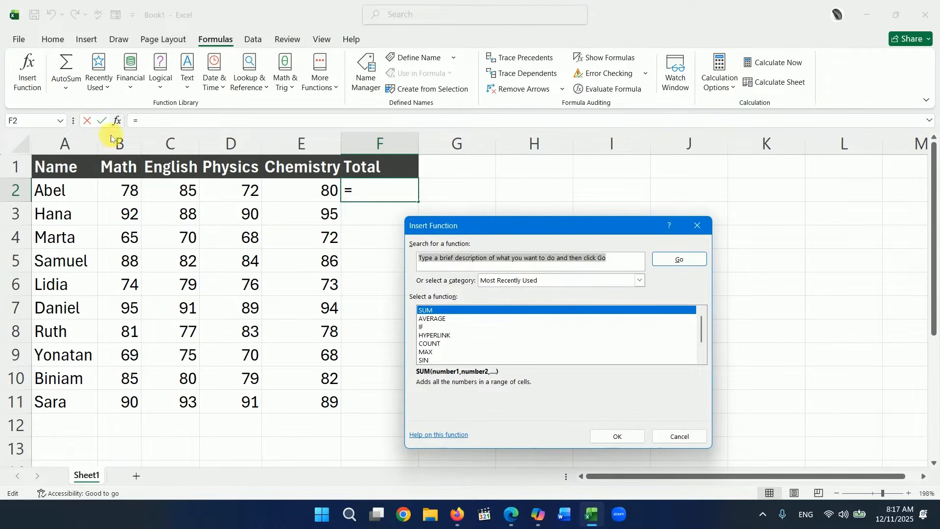
left_click(430, 311)
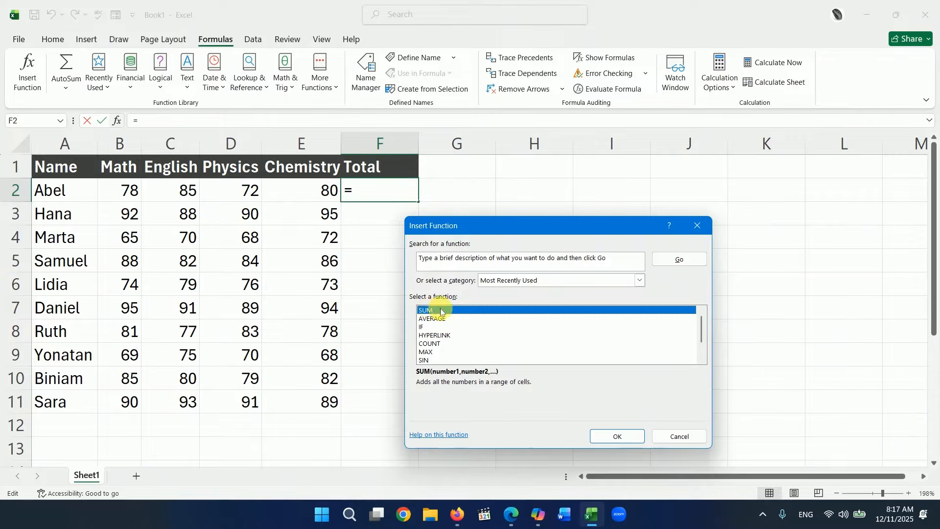
left_click(617, 436)
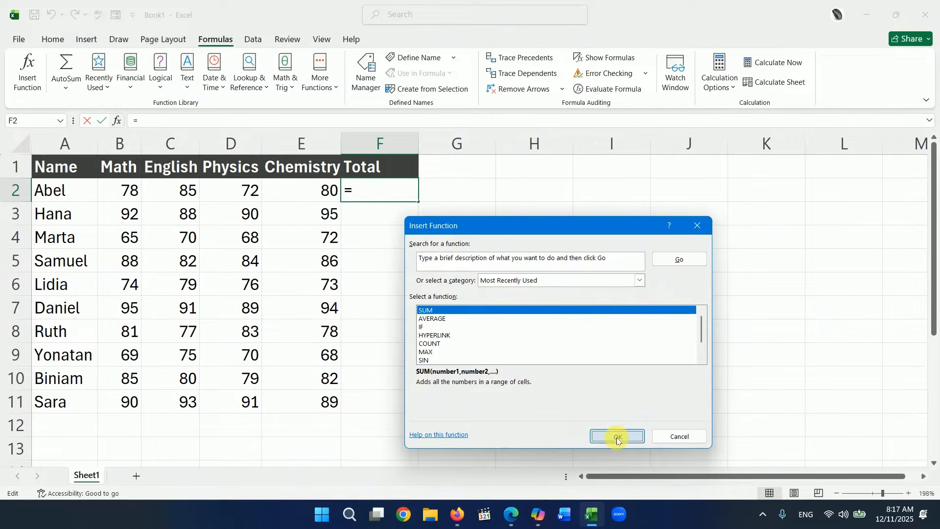
left_click_drag(507, 236, 548, 228)
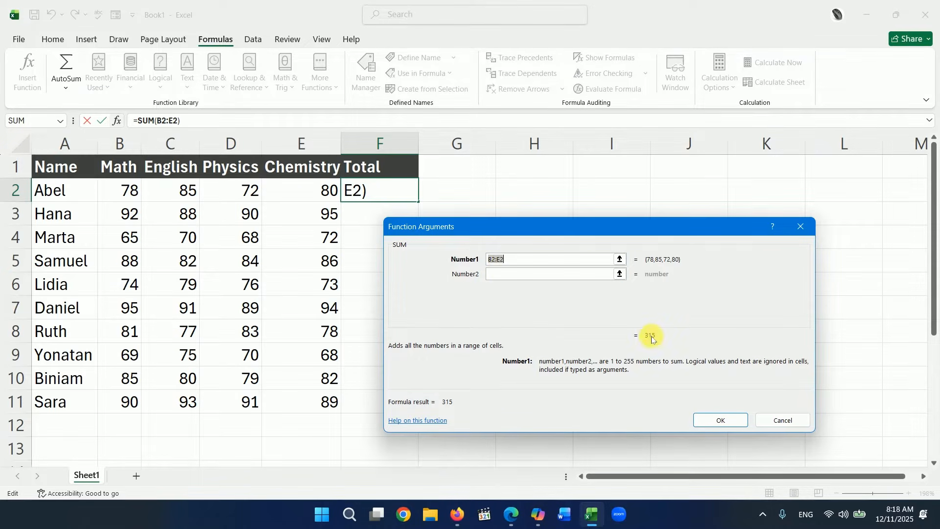
left_click(134, 195)
left_click_drag(135, 194, 308, 197)
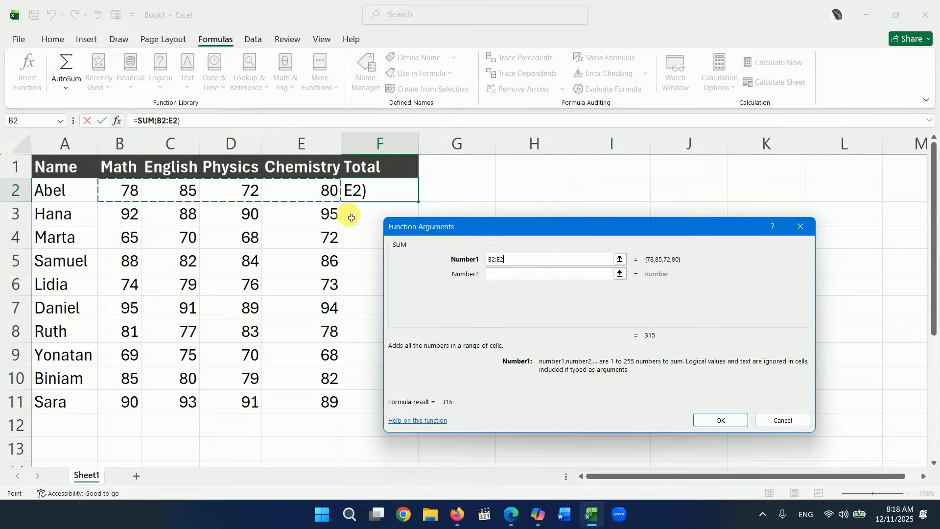
left_click(711, 421)
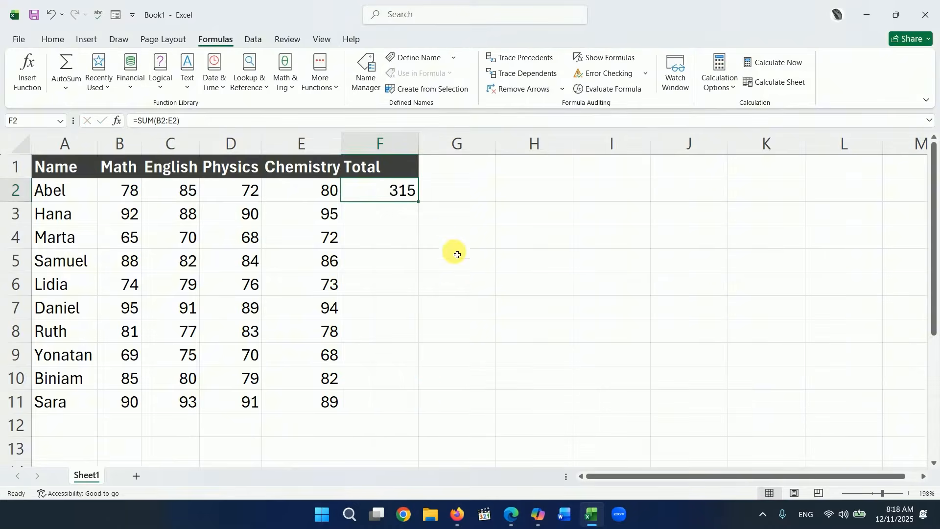
Fill the F2 formula down through F11 and clear all the totals in F2:F11.
double_click(422, 205)
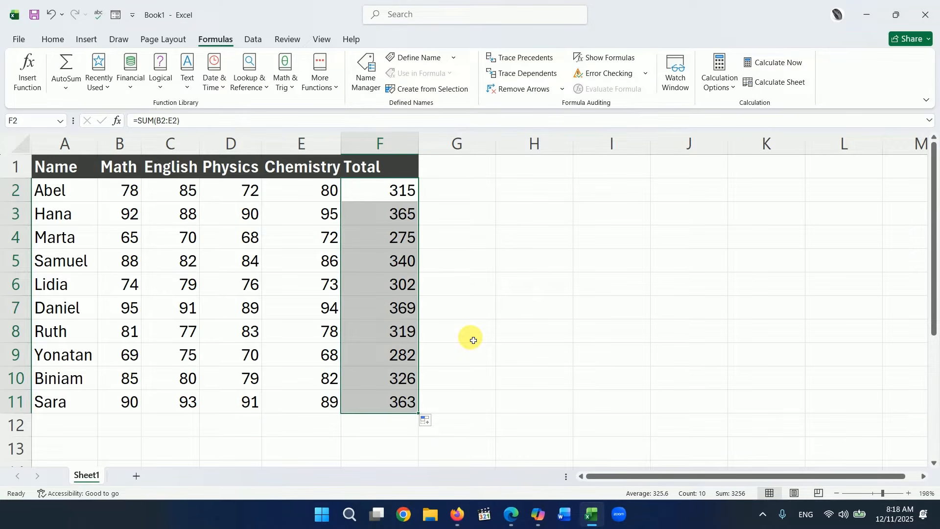
key("Delete")
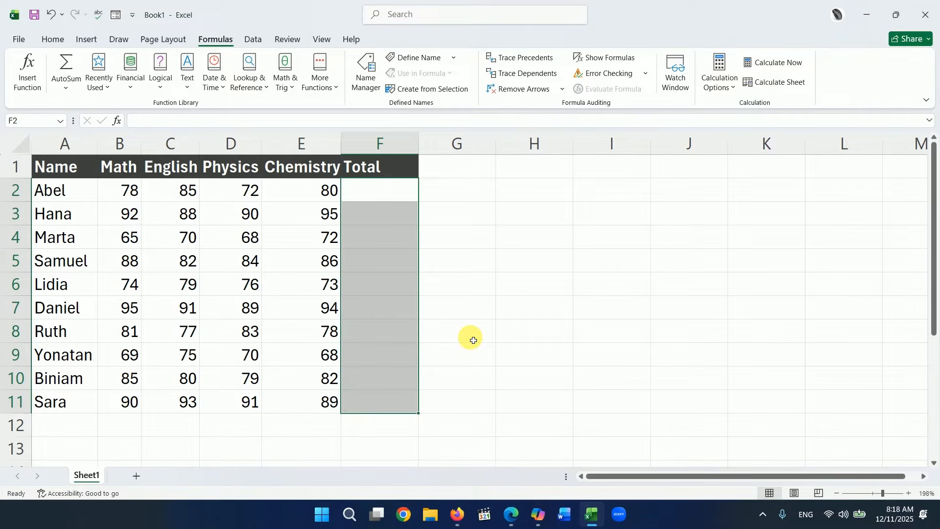
left_click(472, 341)
Enter the automatic sum of B2:E2 in cell F2.
left_click(387, 197)
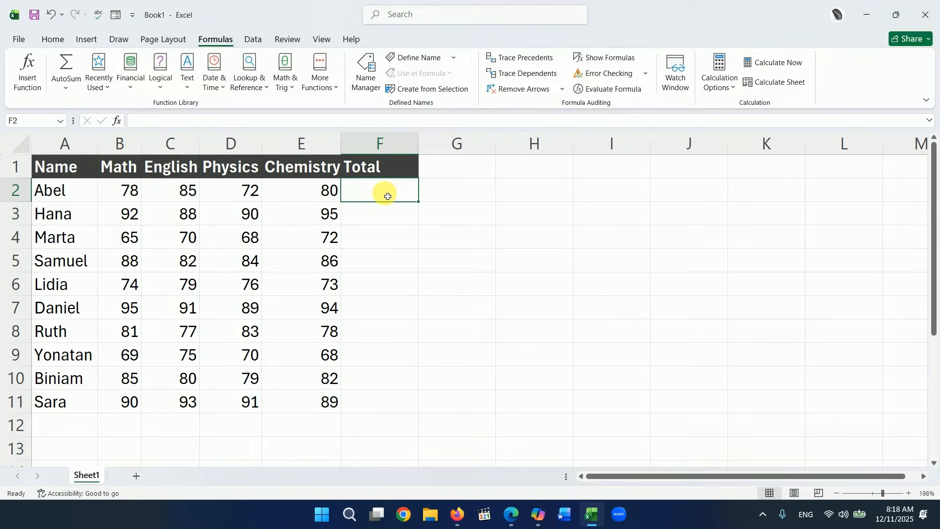
key("alt+equal")
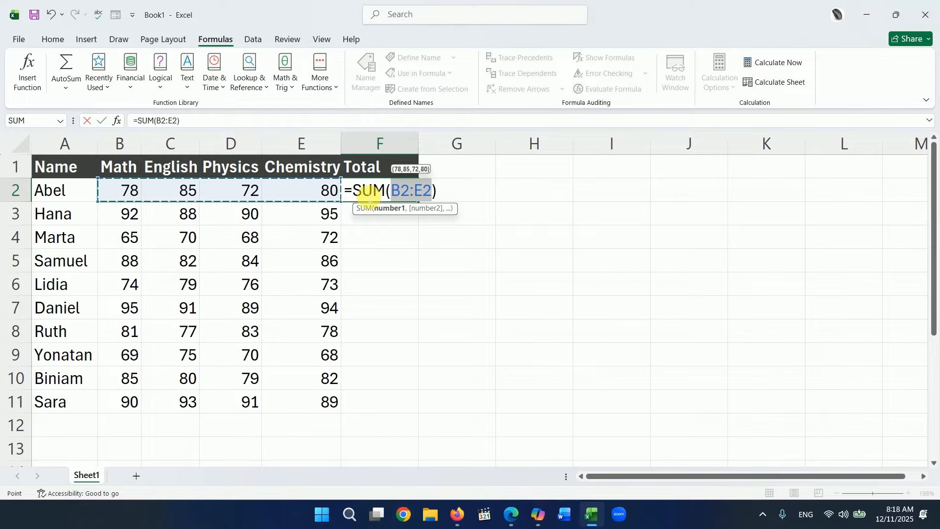
key("Return")
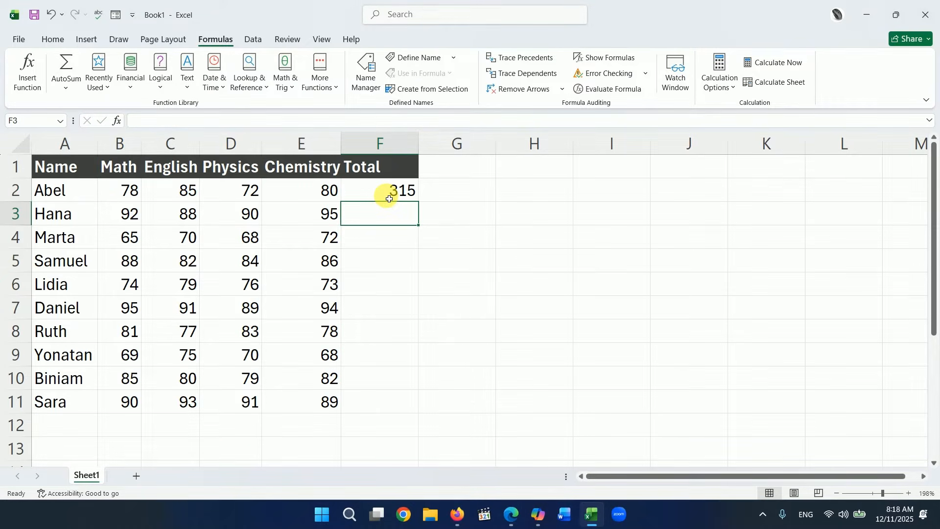
Show the on-screen keyboard to look at the AutoSum shortcut keys, and close it.
key("ctrl+super+o")
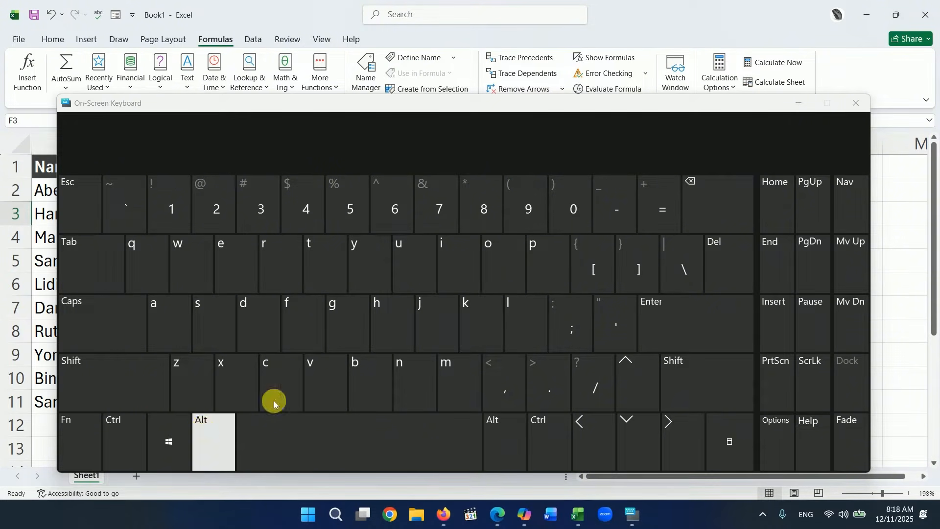
left_click(854, 103)
Fill the total formula in F2 down through F11.
left_click(412, 196)
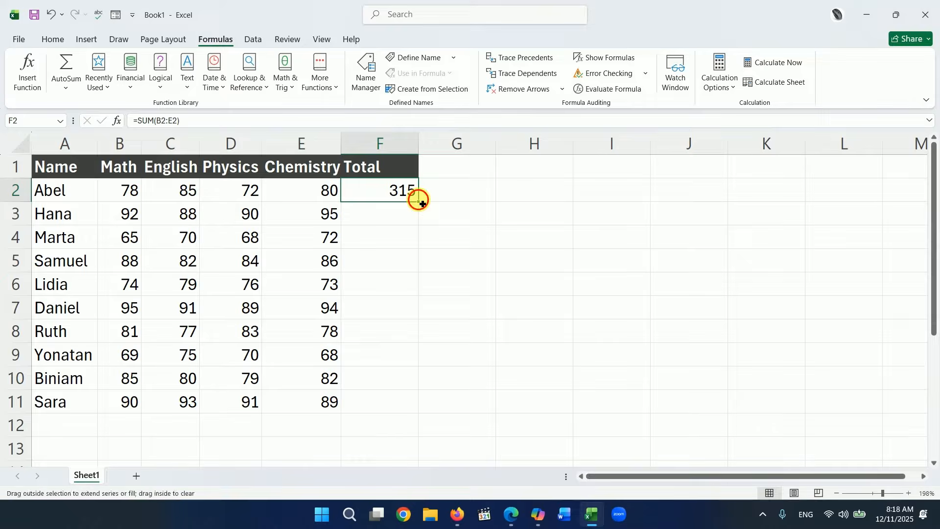
double_click(422, 203)
left_click(467, 412)
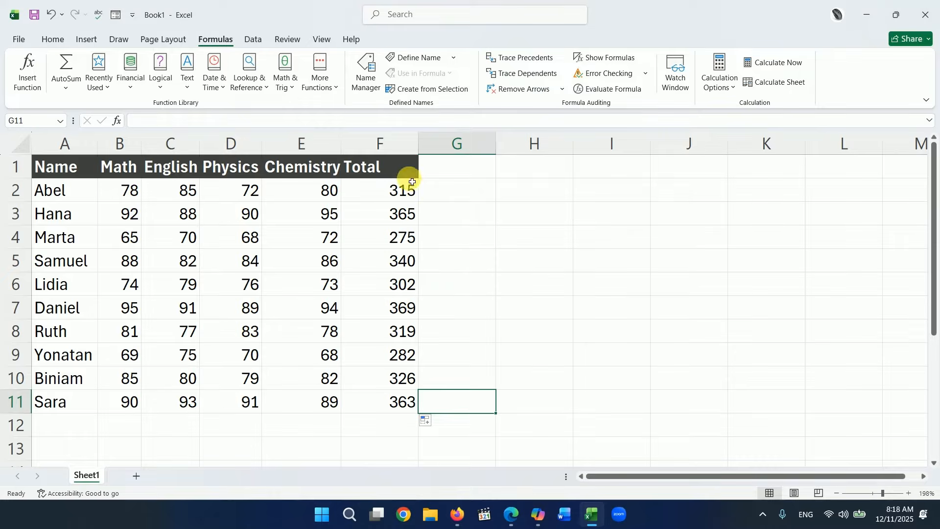
Add the column header Avg in cell G1.
left_click(451, 175)
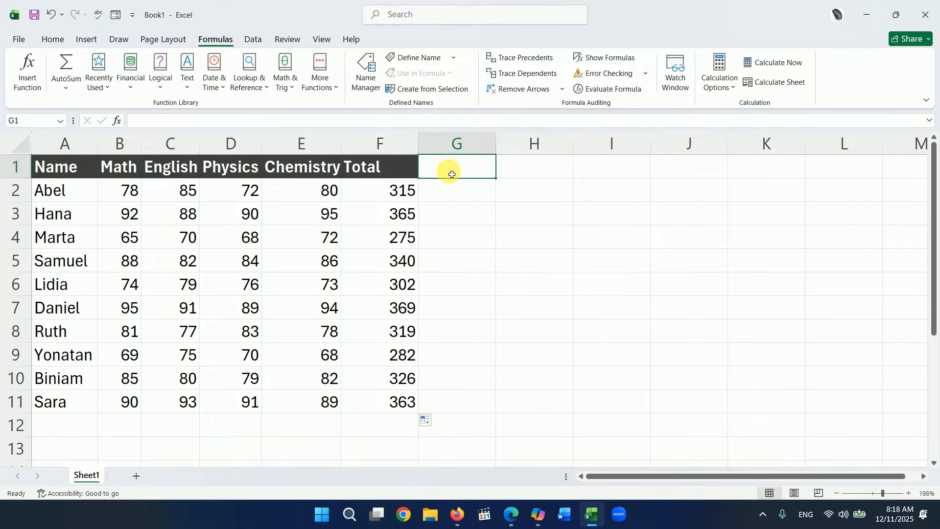
type("Av")
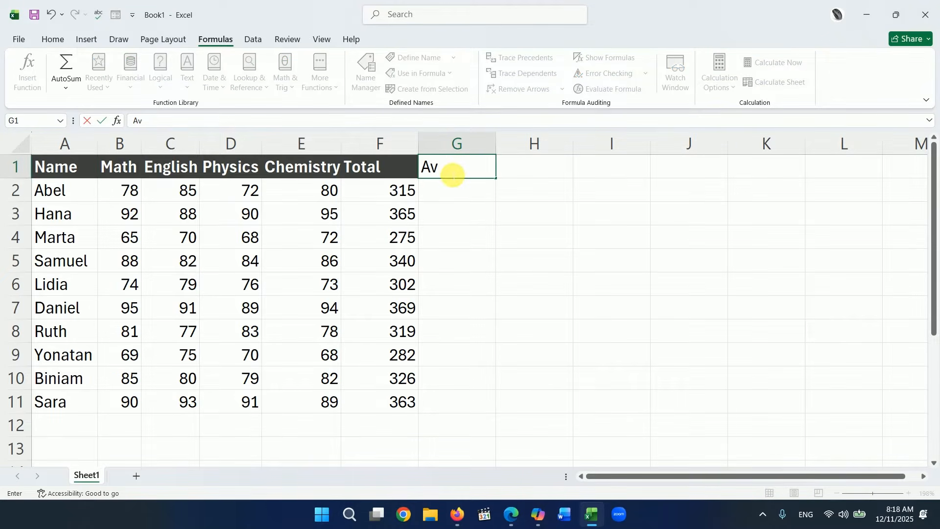
type("g")
key("Return")
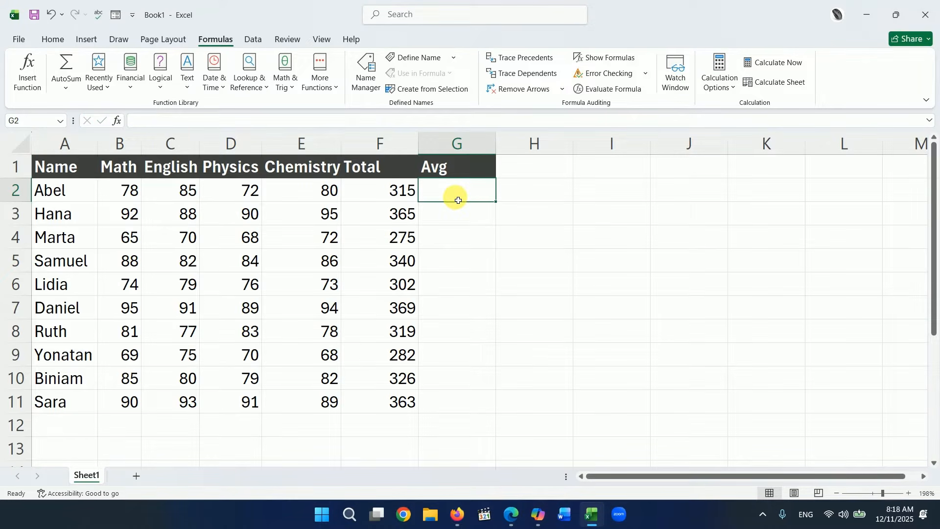
Enter the formula =AVERAGE(B2:E2) in cell G2, picking AVERAGE from the function suggestions.
type("=")
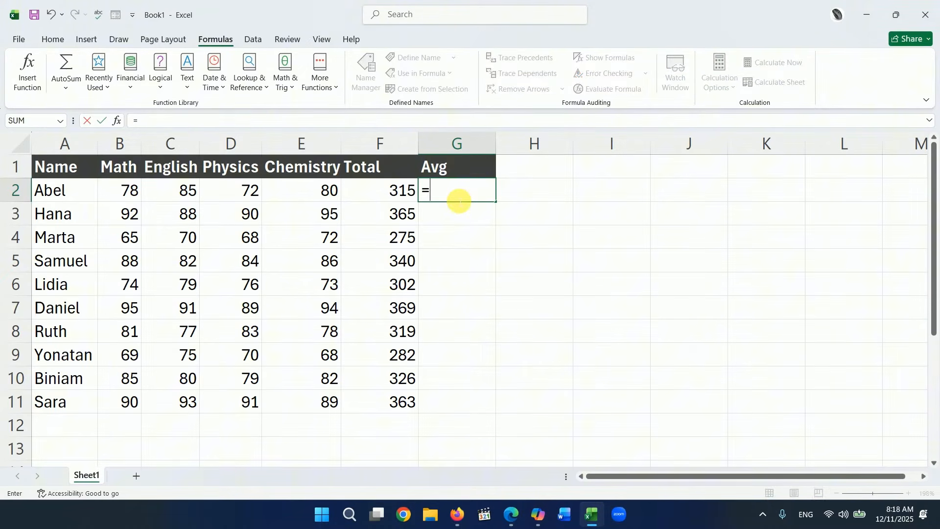
type("Ave")
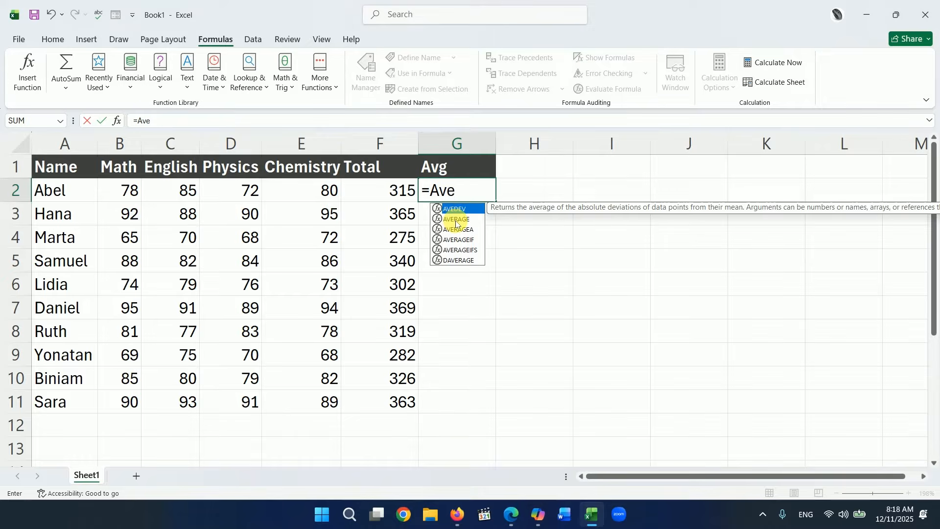
double_click(456, 223)
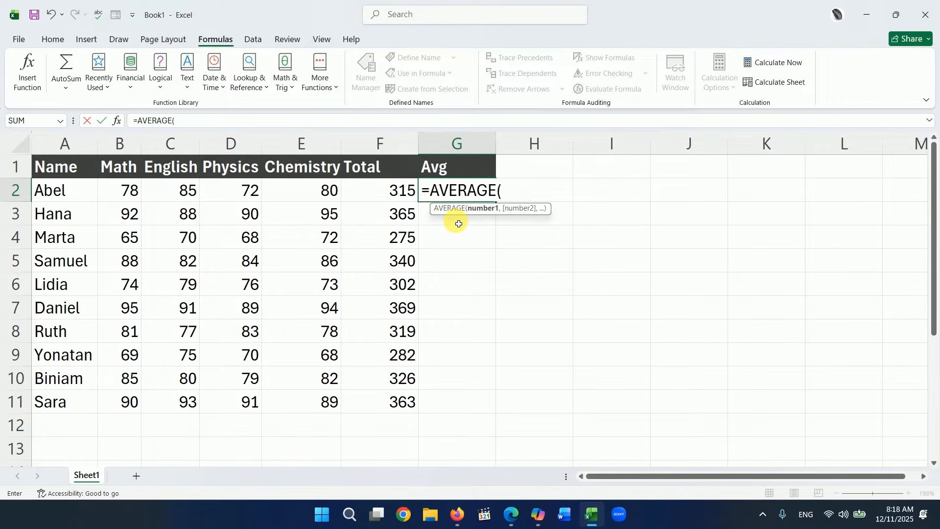
left_click_drag(127, 191, 292, 193)
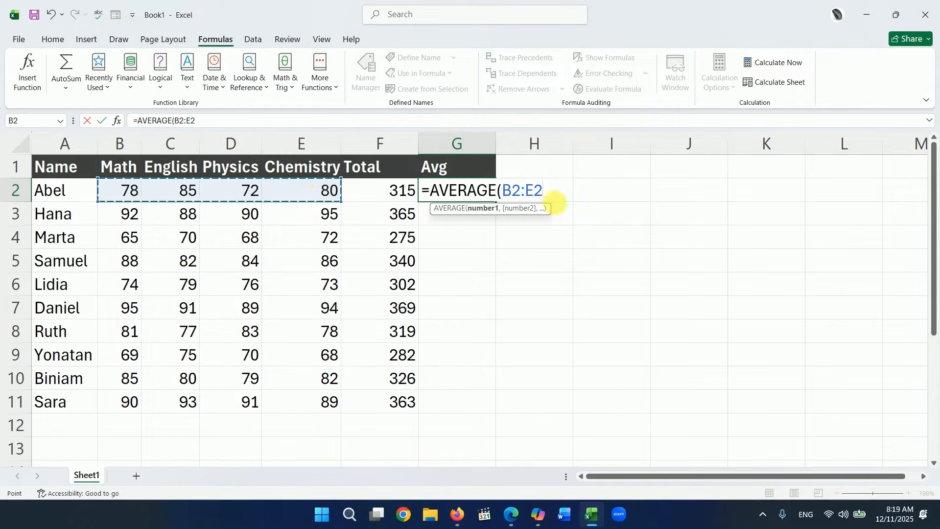
type(")")
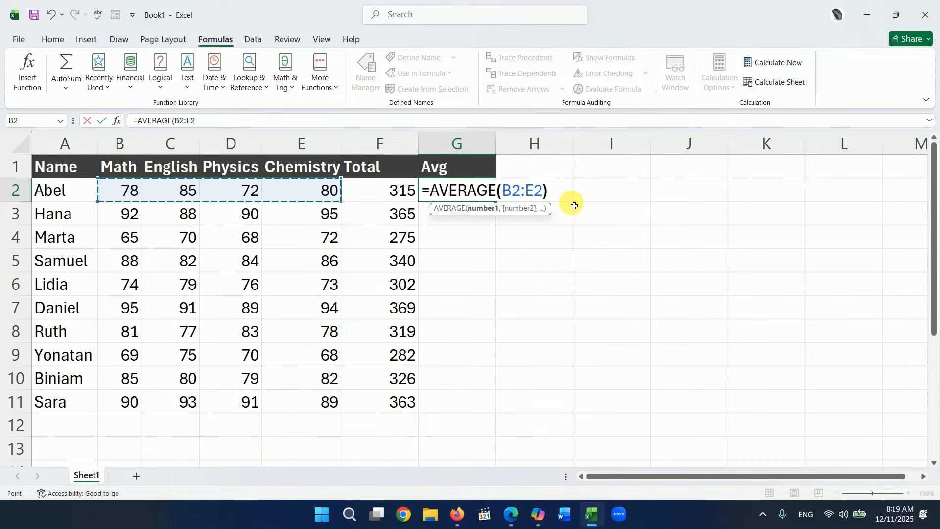
key("Return")
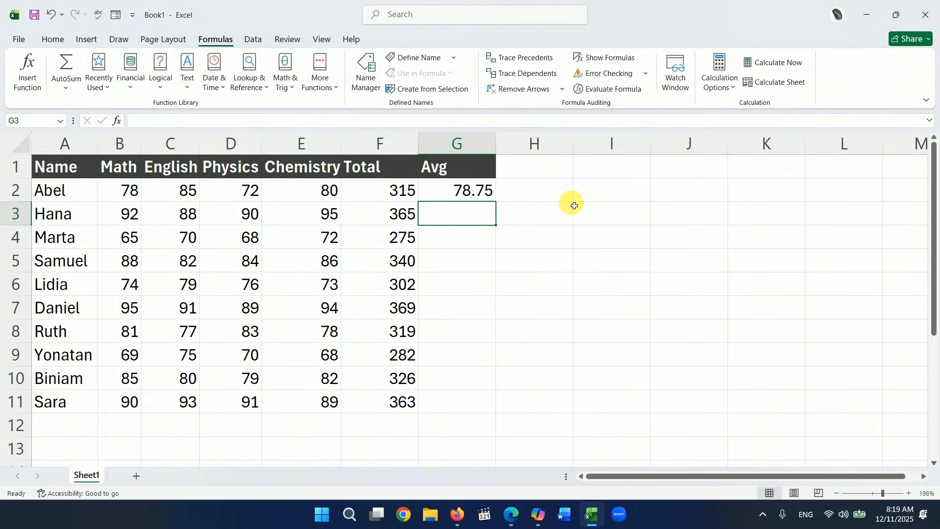
Fill the G2 average formula down through G11 and clear all the averages in G2:G11.
left_click(483, 191)
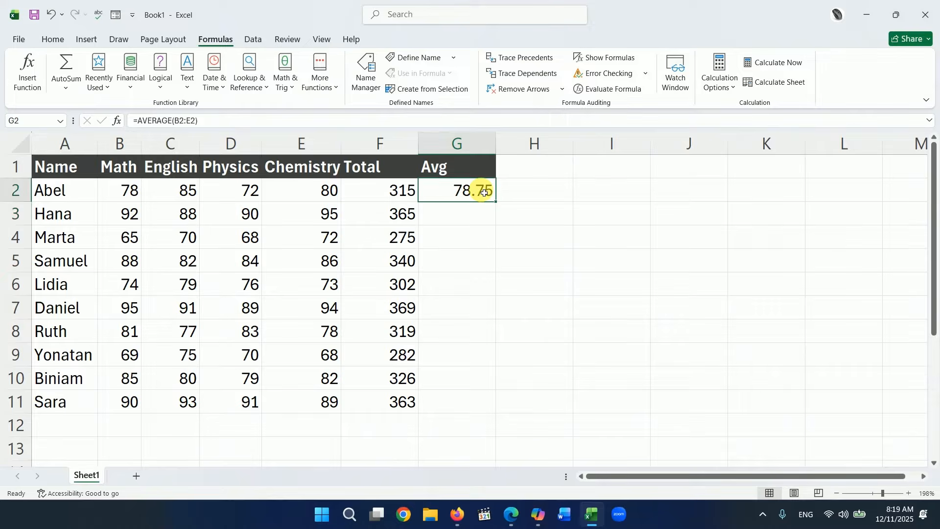
double_click(498, 204)
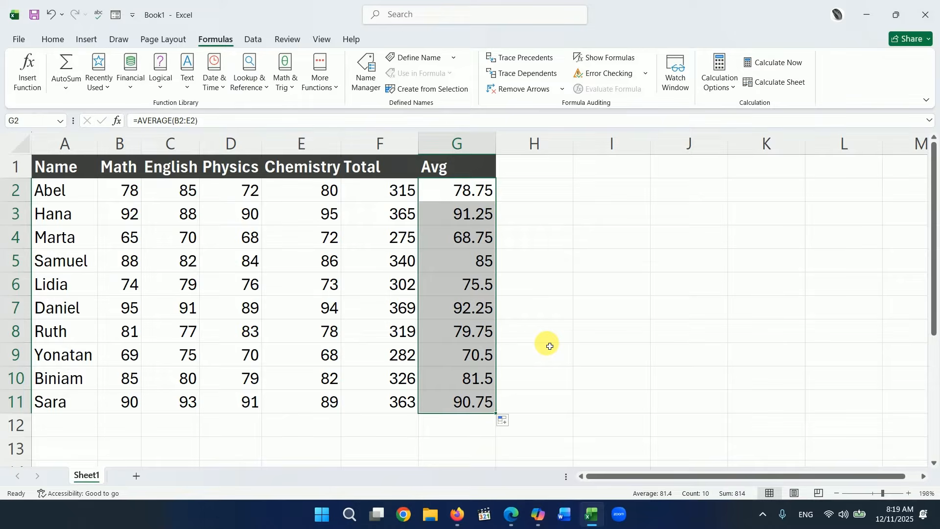
key("Delete")
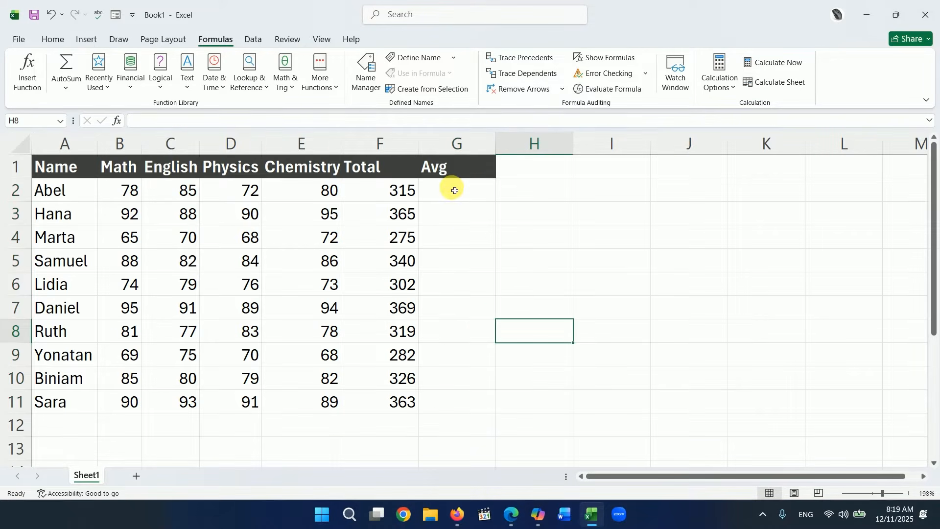
Insert the automatic Average in G2 and shrink its range to B2:E2, leaving out the Total column.
left_click(455, 190)
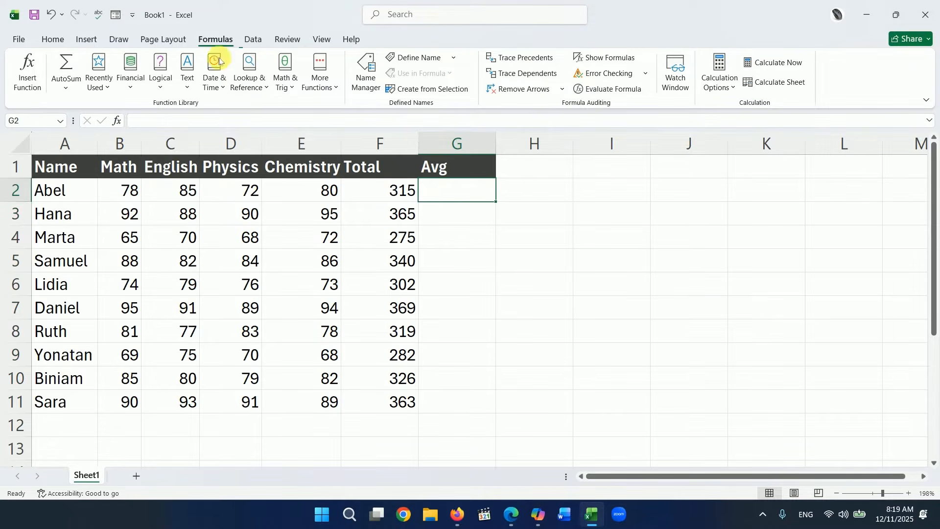
left_click(66, 90)
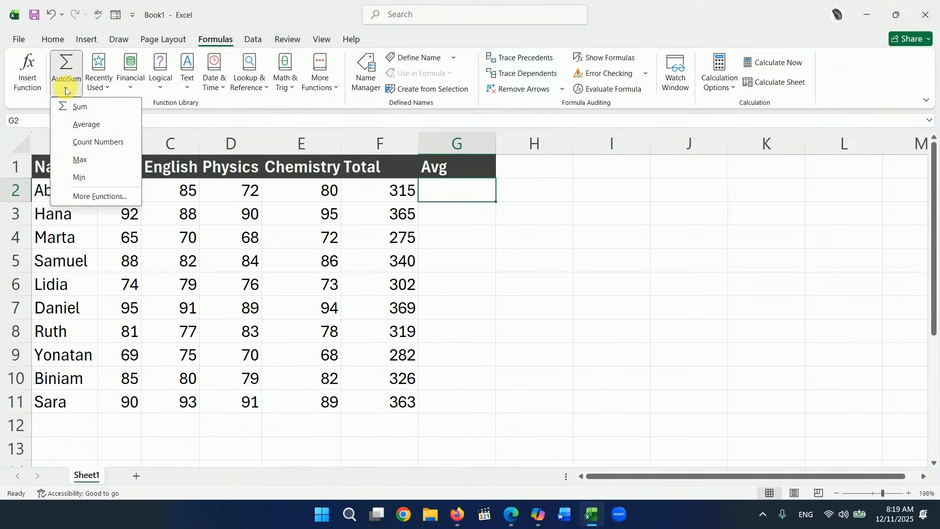
left_click(86, 125)
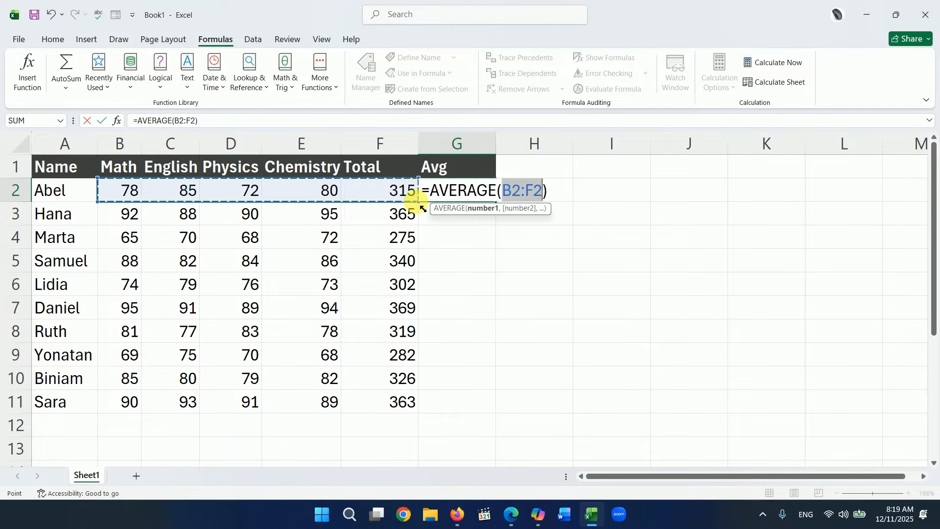
left_click_drag(418, 201, 358, 204)
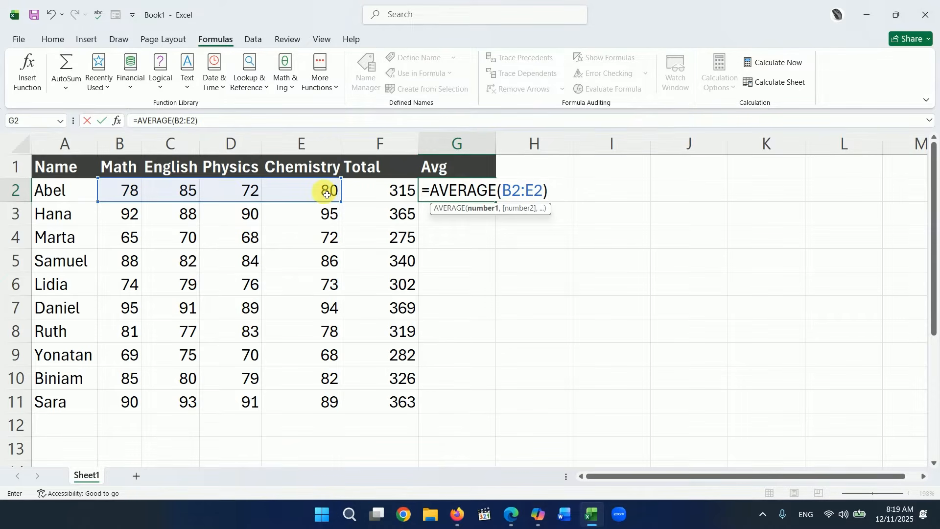
key("Return")
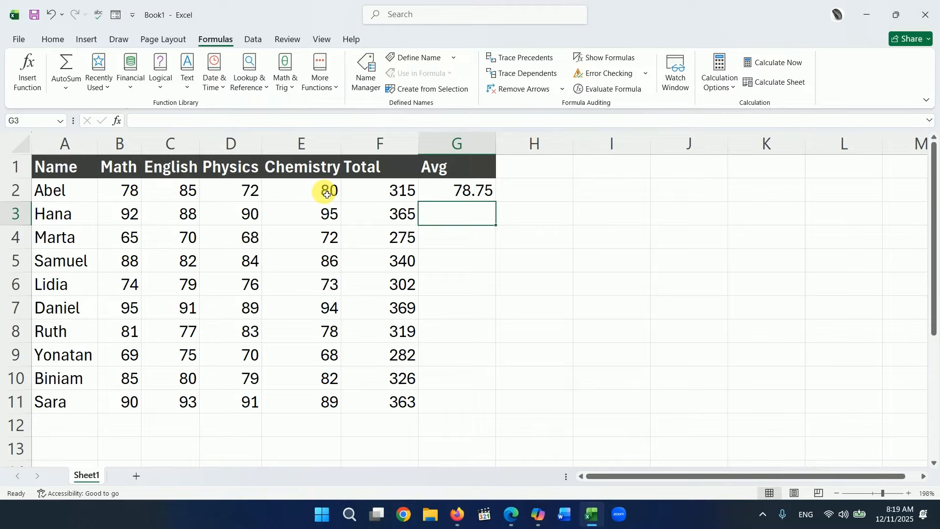
Clear G2 and use Insert Function to find average and enter AVERAGE there, with B2:E2 as the Number1 argument.
left_click(454, 196)
key("BackSpace")
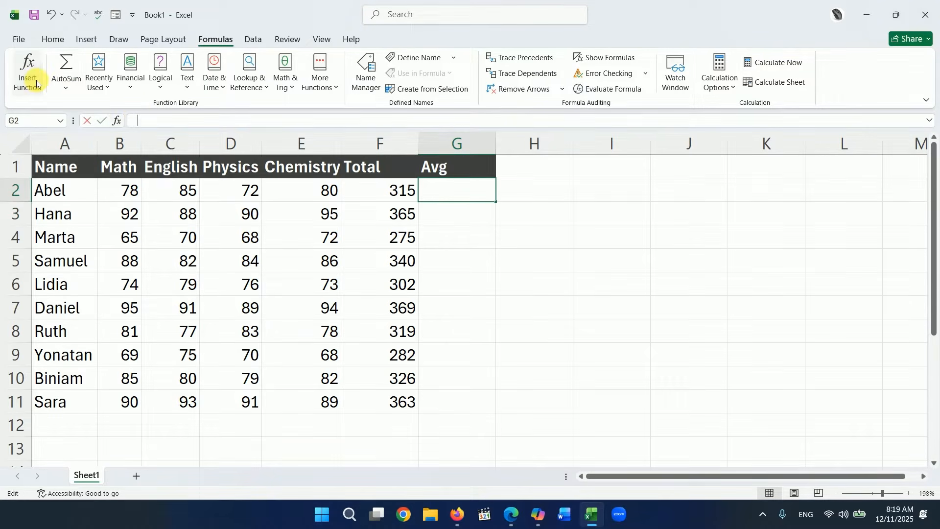
left_click(36, 84)
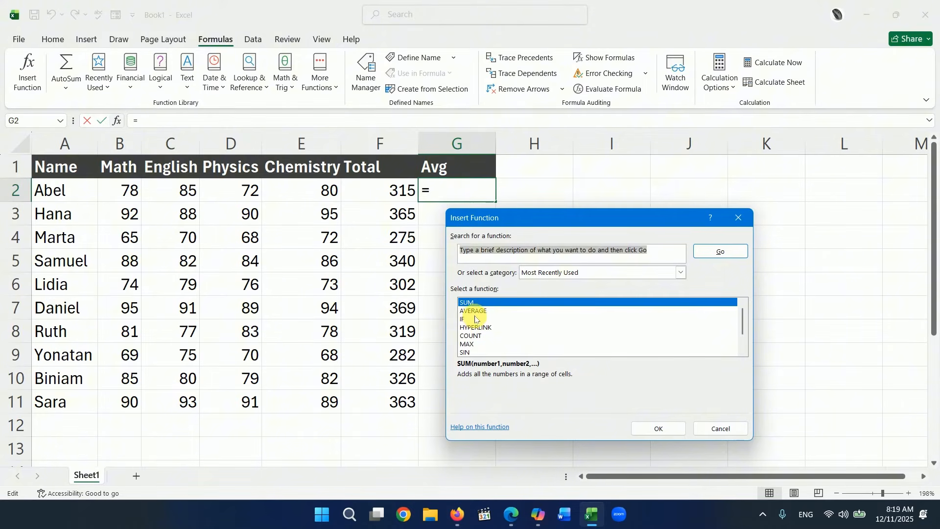
type("average")
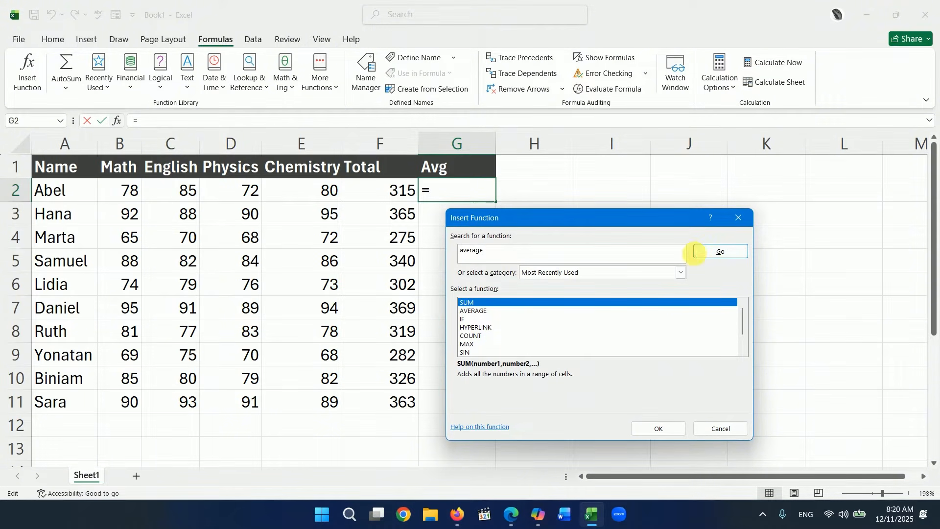
left_click(697, 251)
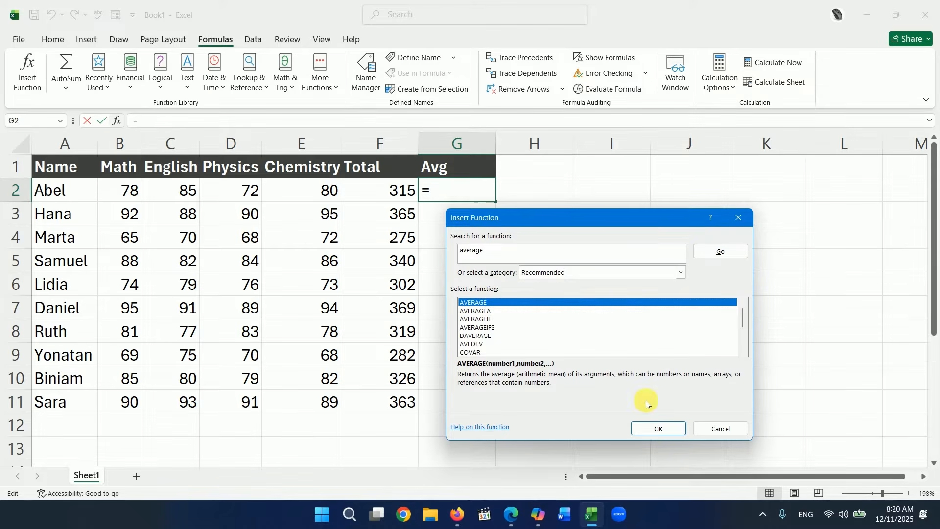
left_click(651, 431)
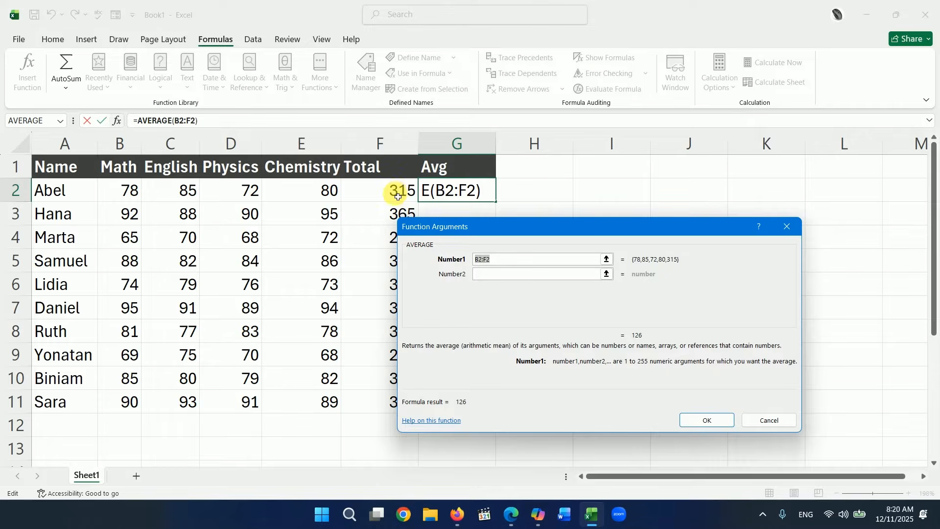
left_click_drag(127, 190, 298, 191)
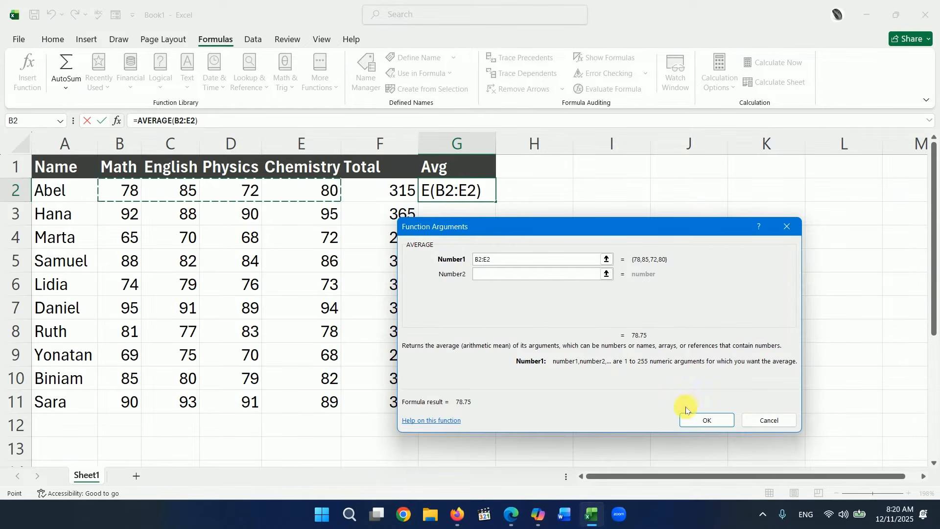
left_click(695, 418)
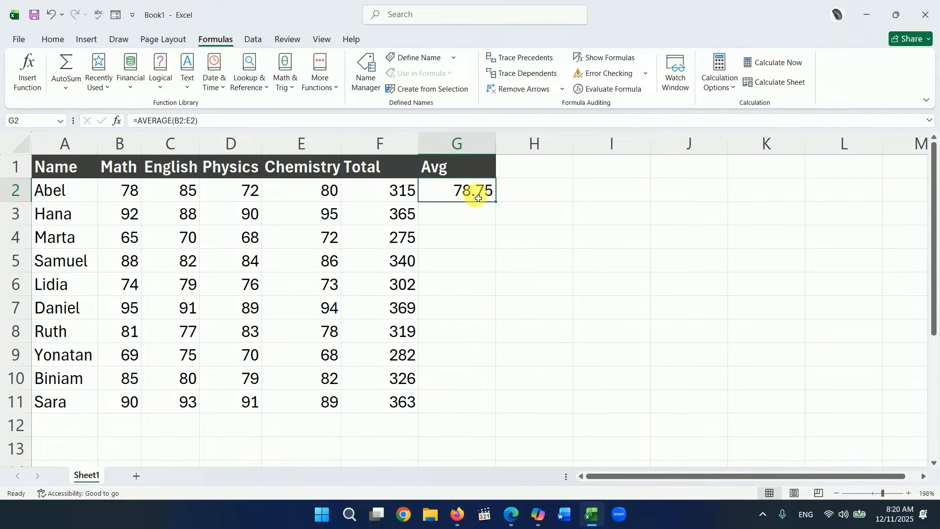
Try fewer and more decimals on the G2 average, settle on two decimal places, and fill it down through G11.
left_click(53, 39)
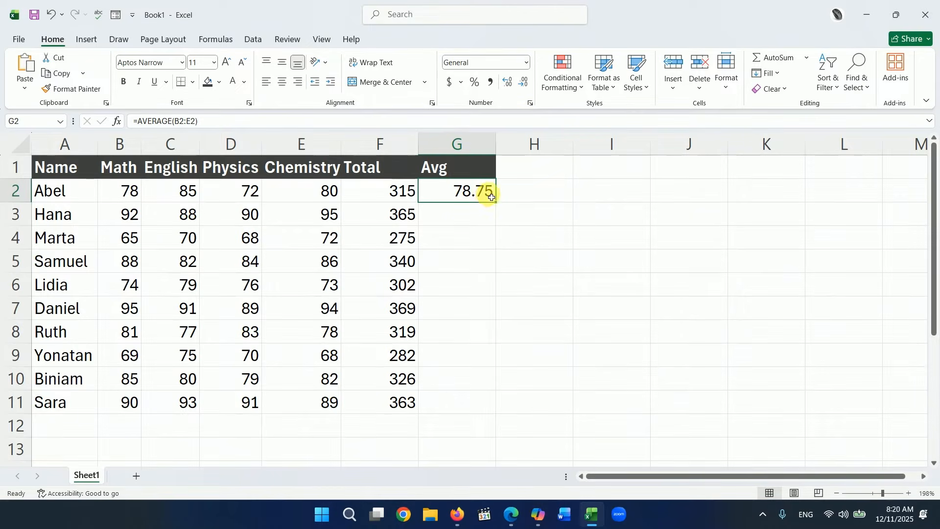
left_click(524, 83)
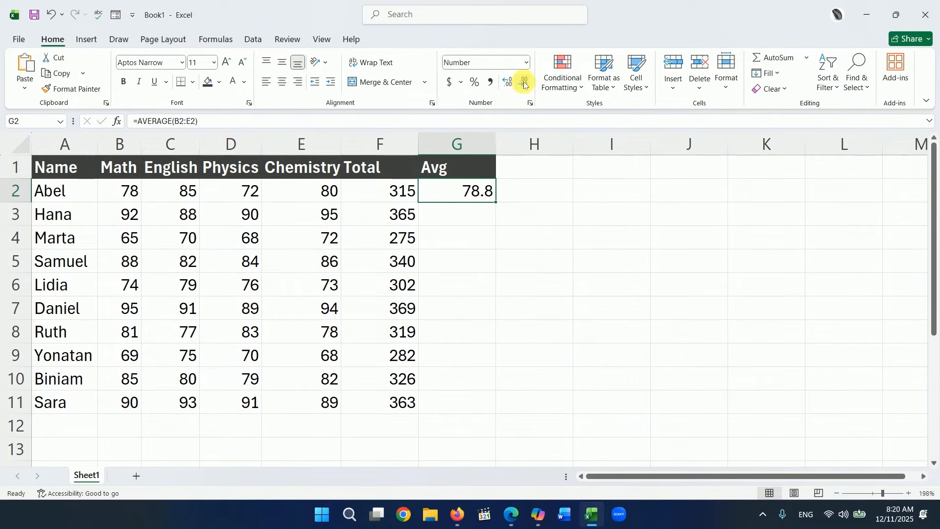
left_click(523, 84)
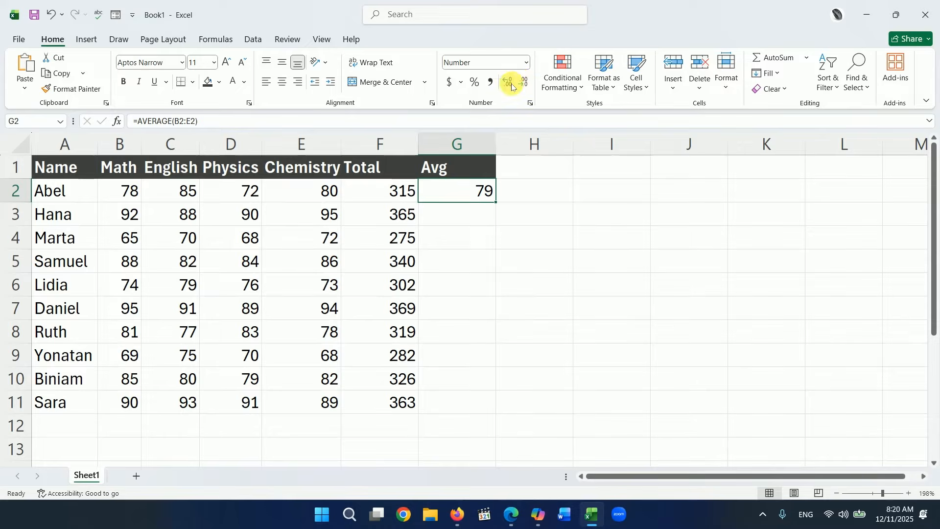
left_click(510, 85)
left_click(511, 84)
left_click(511, 84)
left_click(523, 82)
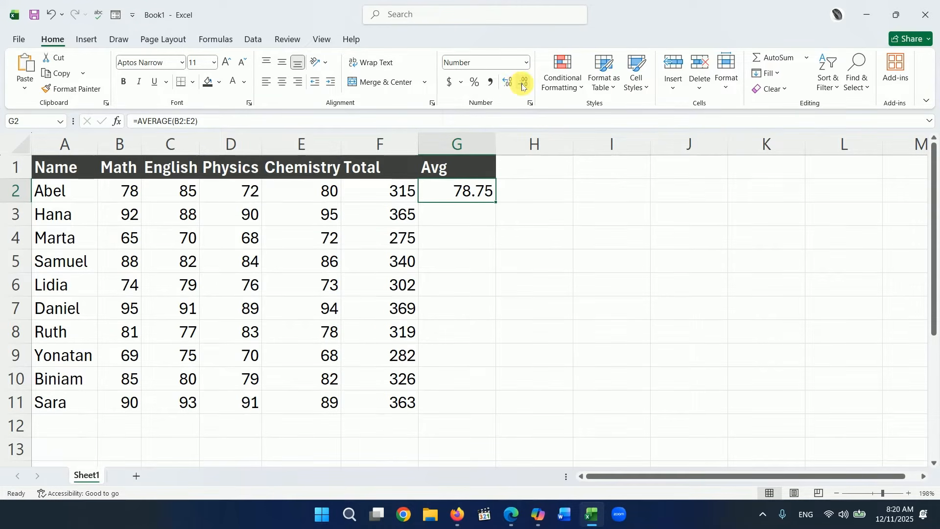
double_click(499, 208)
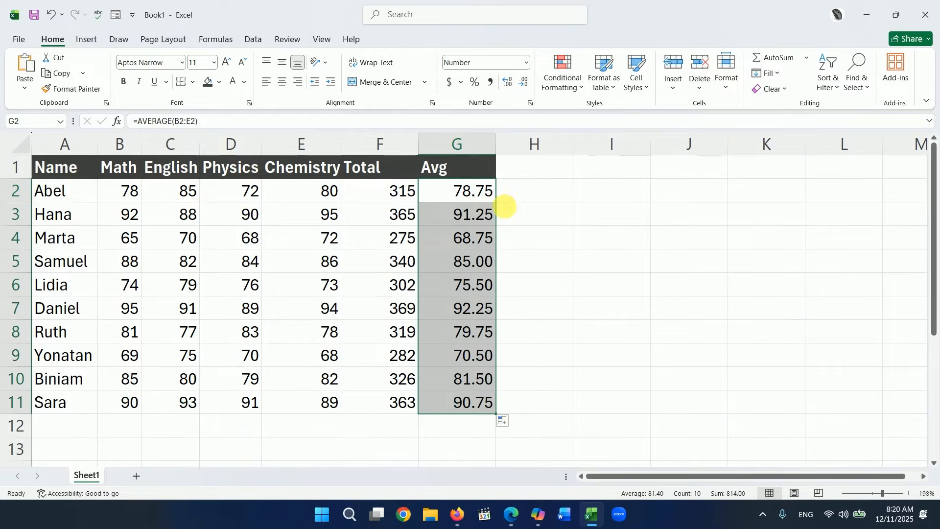
left_click(523, 280)
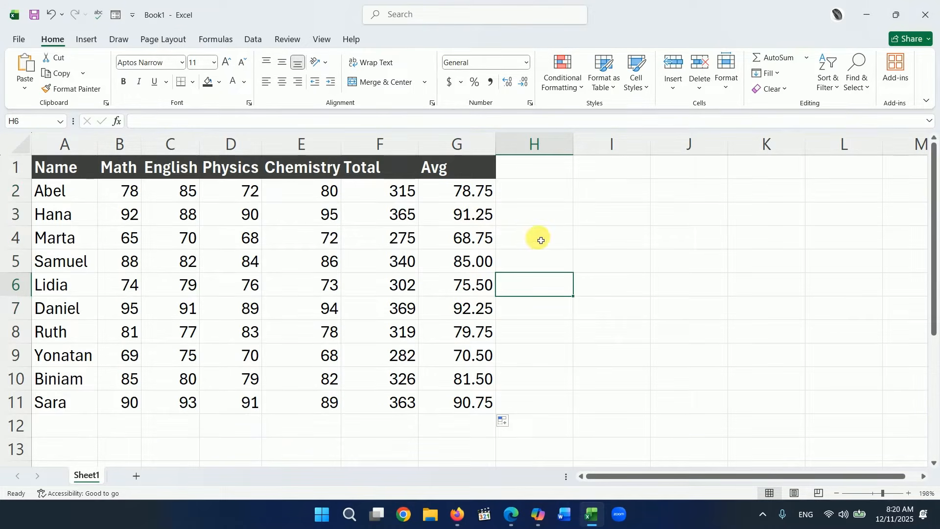
Add the column header Rank in cell H1 and check the Total and Avg cells in row 2.
left_click(539, 173)
type("Rank")
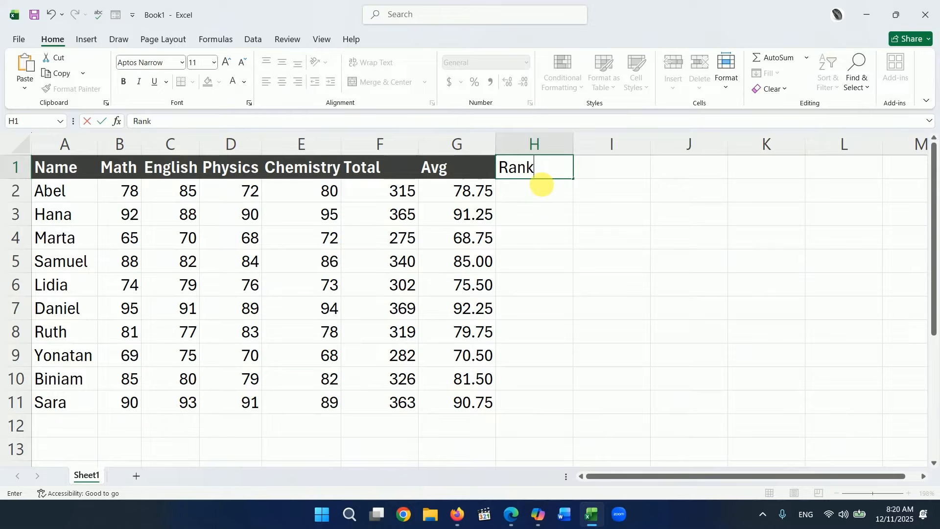
left_click(543, 196)
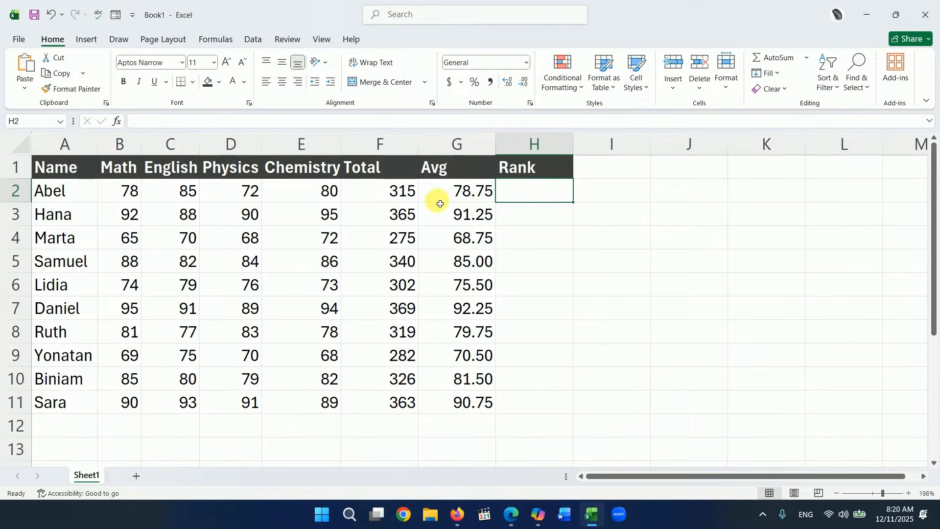
left_click(398, 195)
left_click(470, 198)
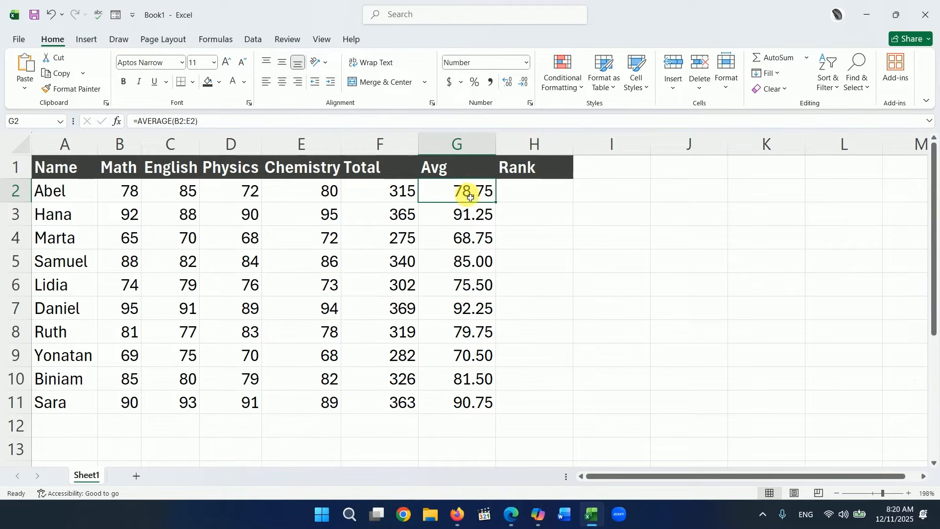
Enter a RANK formula in H2 that ranks G2 against the absolute range $G$2:$G$11.
left_click(527, 198)
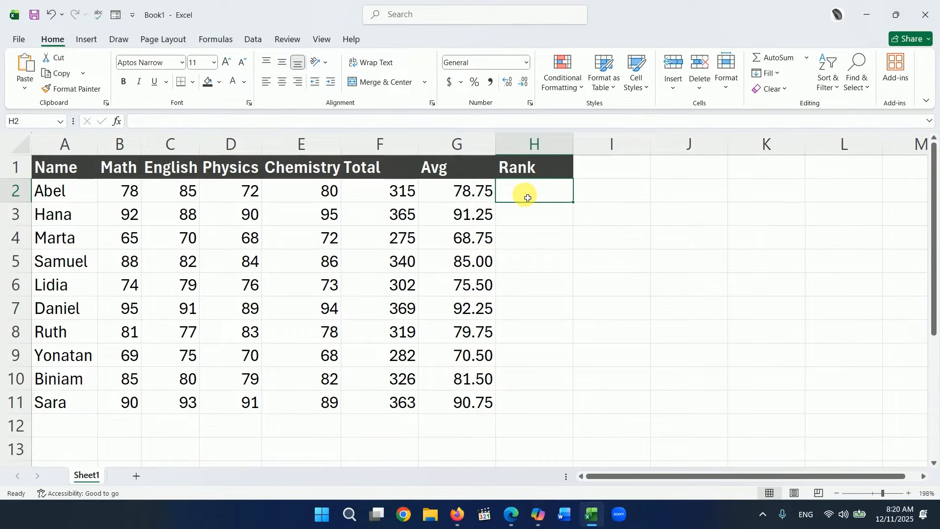
type("=Rank")
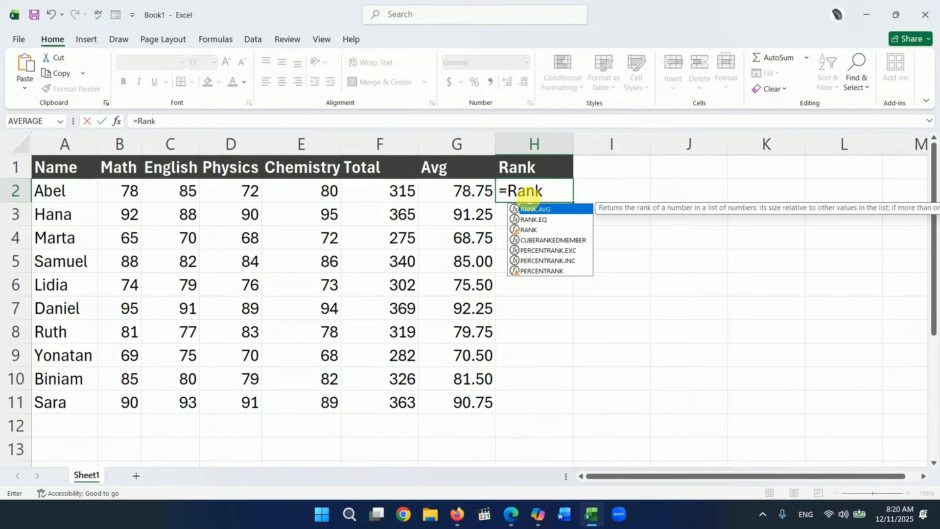
double_click(529, 230)
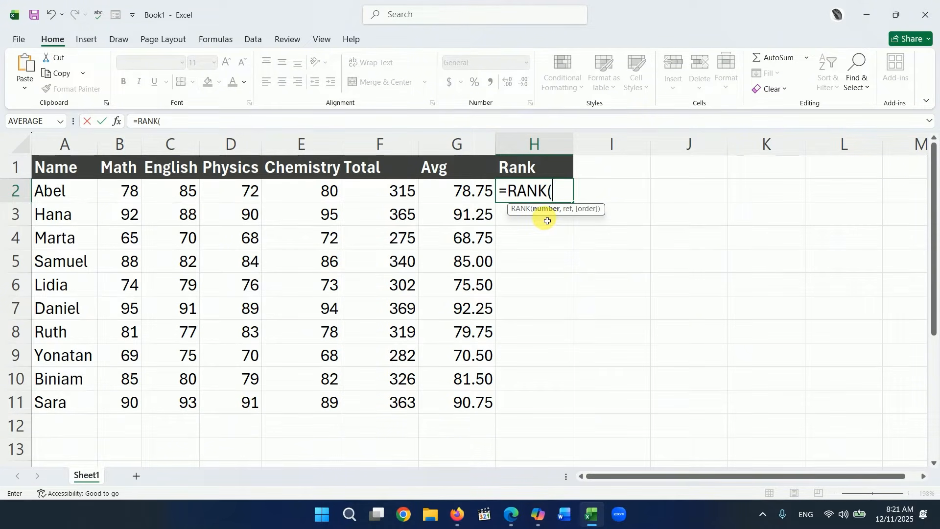
left_click(460, 191)
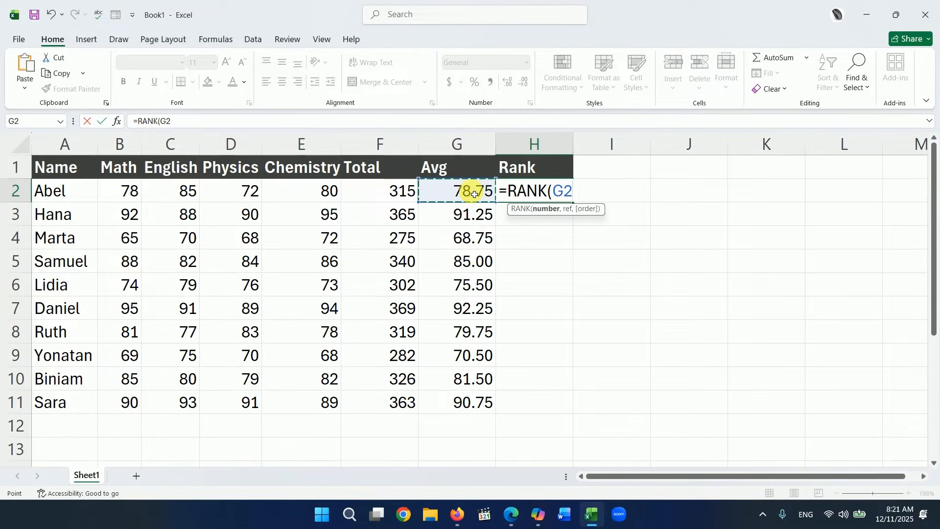
type(",")
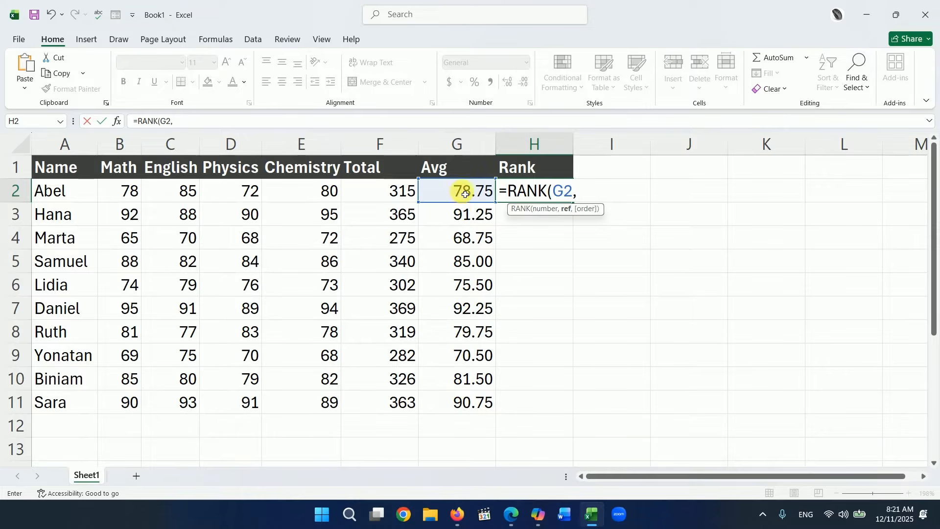
left_click_drag(465, 194, 458, 392)
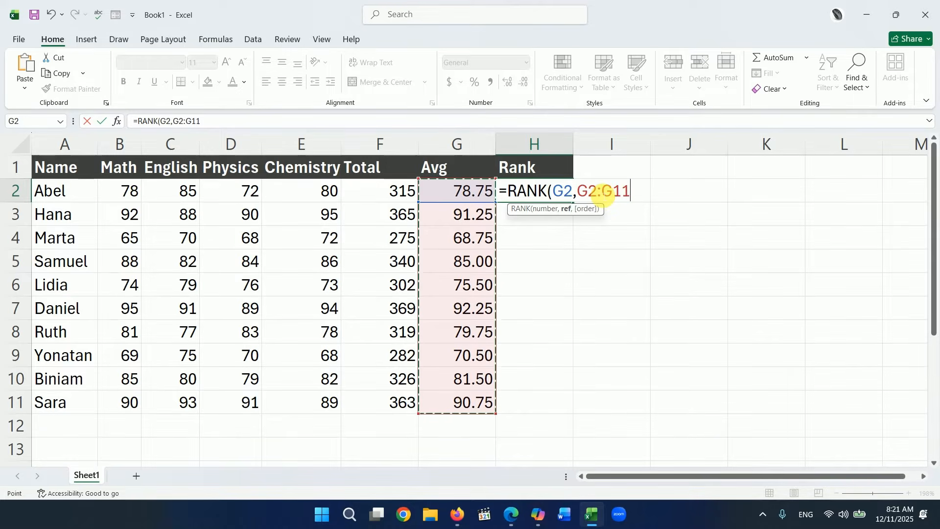
key("F4")
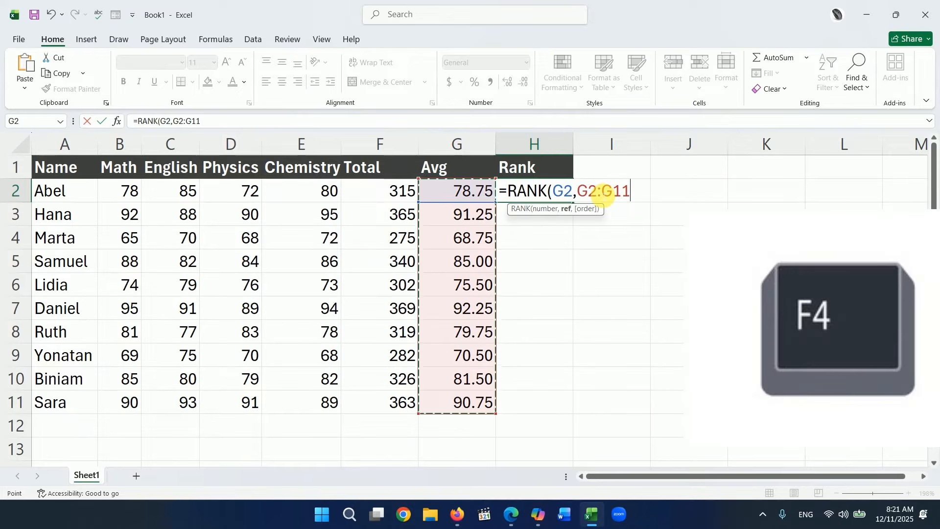
key("F4")
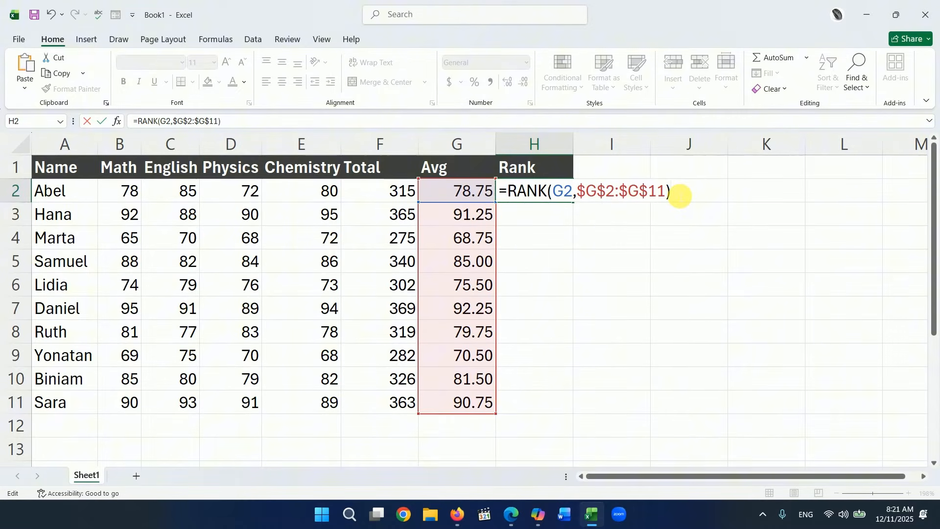
key("Return")
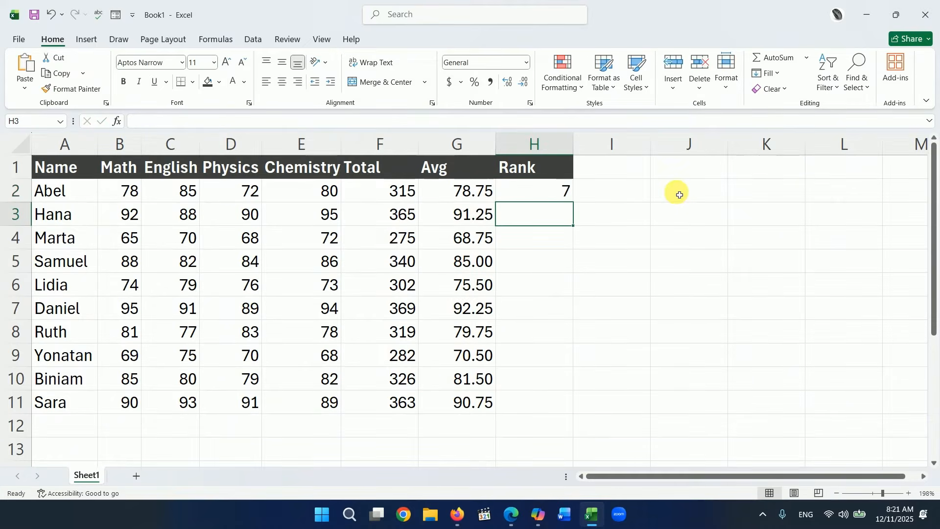
Fill the H2 rank formula down through H11 and check the average in G7 and the rank in H5.
left_click(552, 197)
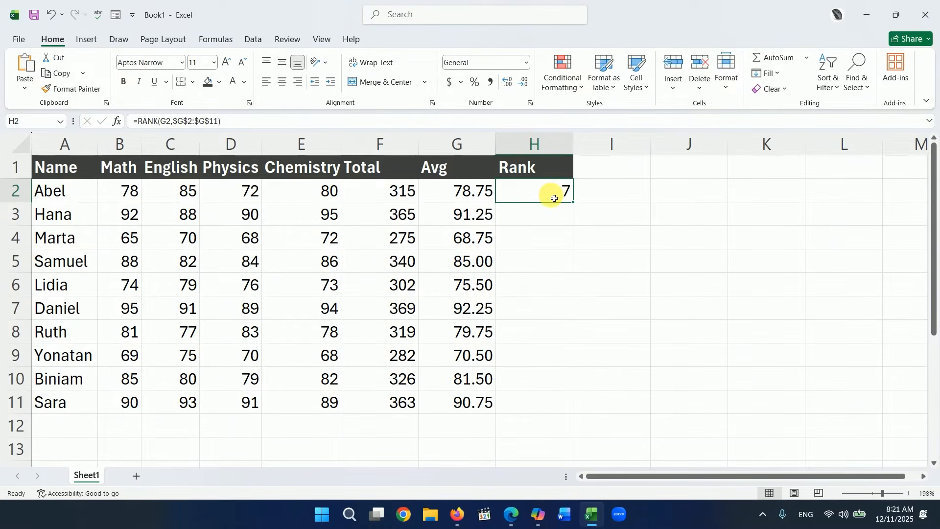
double_click(577, 206)
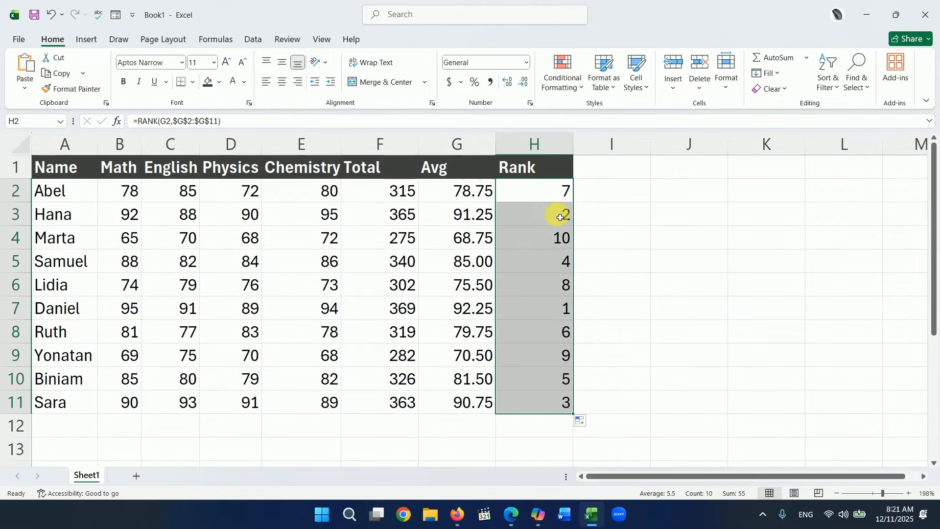
left_click(475, 310)
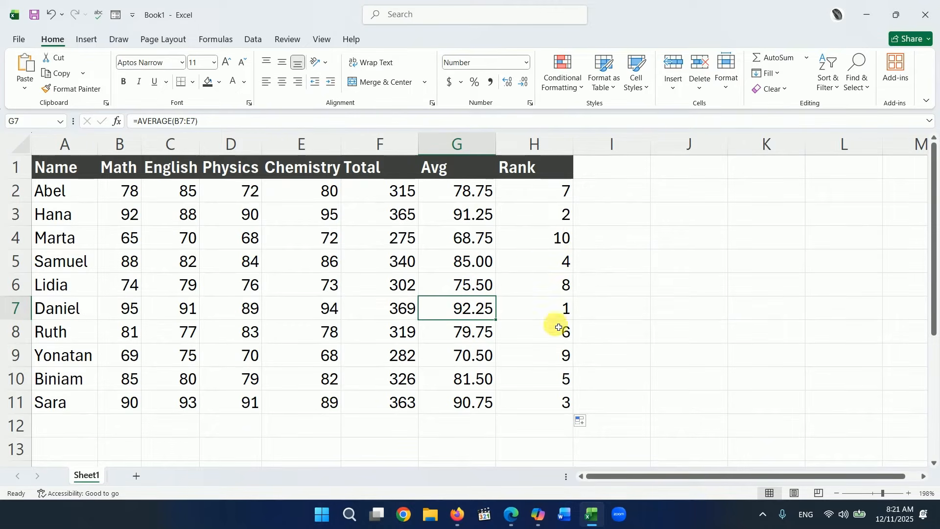
left_click(566, 265)
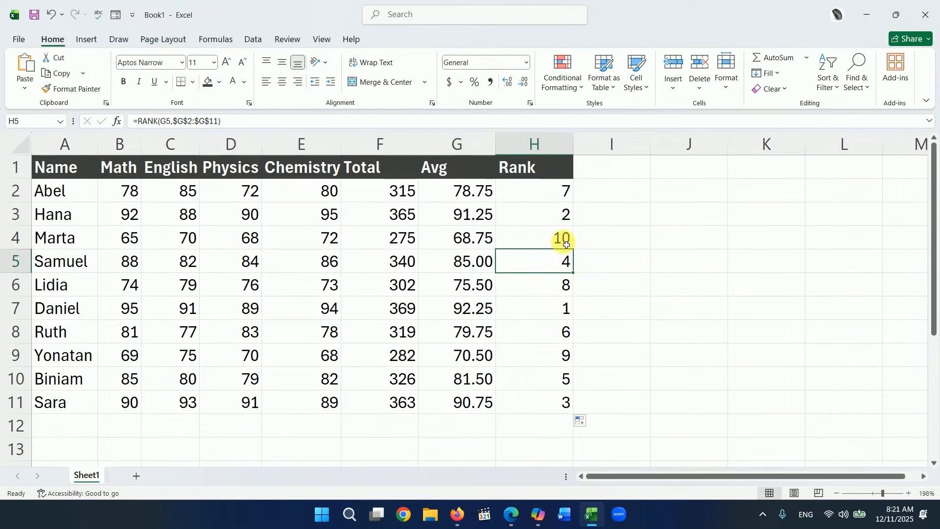
Clear the ranks from H2:H11, make H2 the active cell and show the formula commands.
left_click_drag(552, 196, 545, 394)
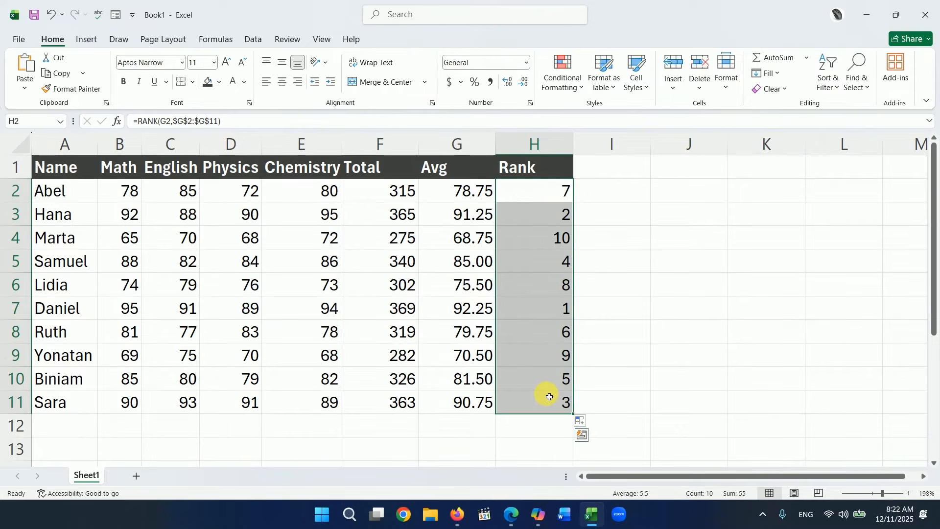
key("Delete")
left_click(545, 195)
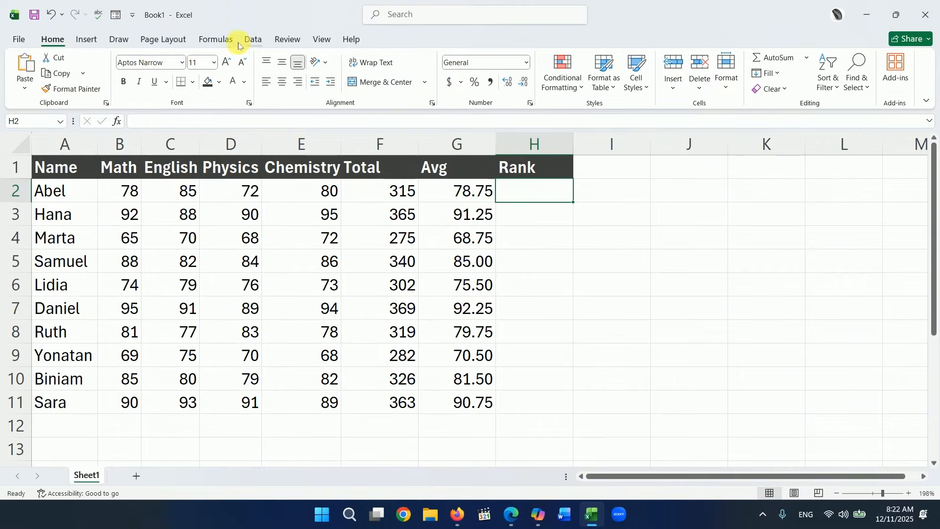
left_click(216, 40)
left_click(66, 87)
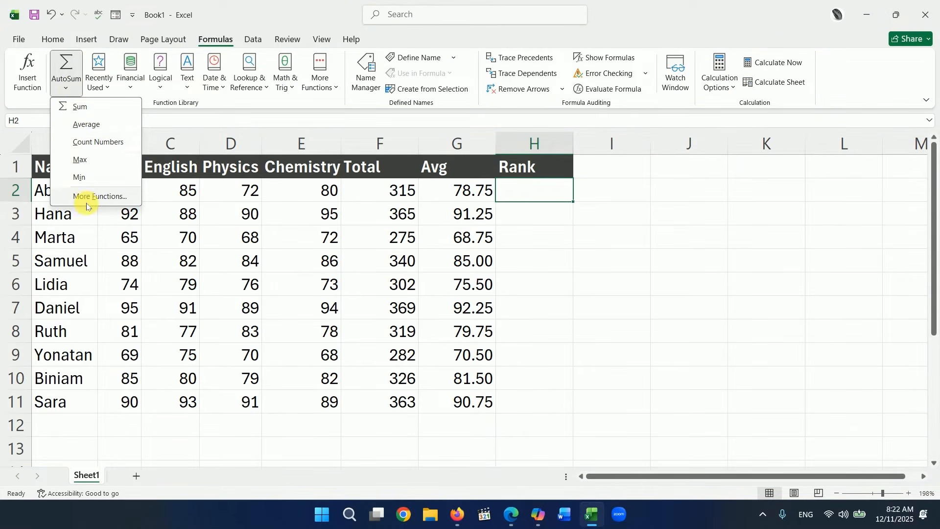
left_click(86, 196)
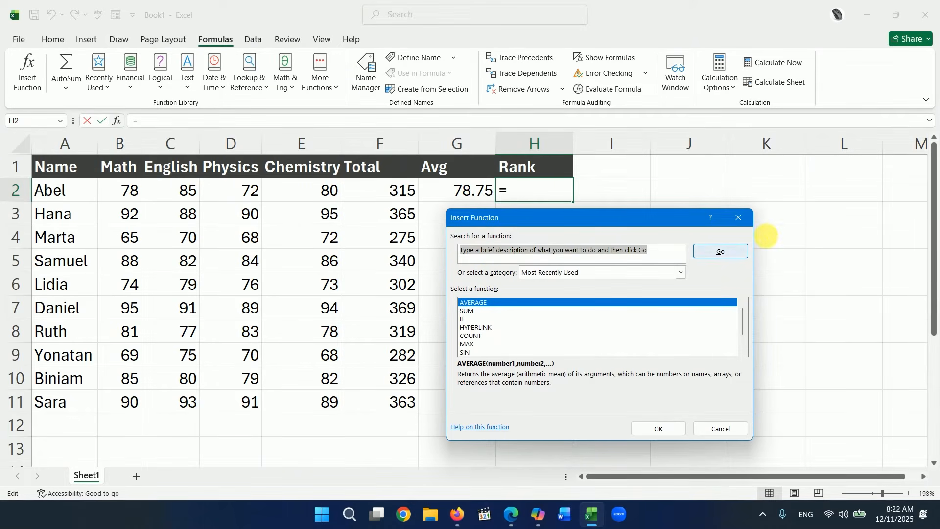
left_click(738, 217)
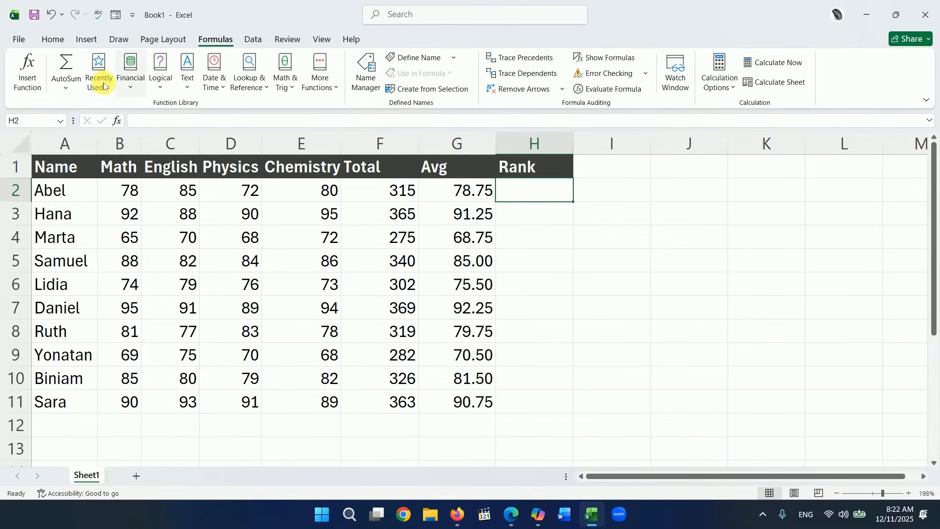
Use Insert Function in H2 to search for Rank and choose the RANK function.
left_click(28, 81)
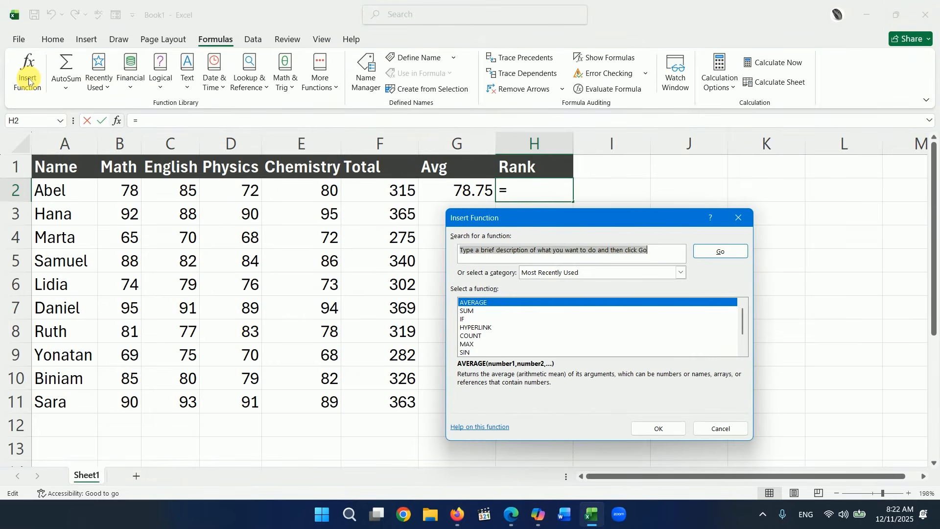
left_click_drag(520, 220, 415, 186)
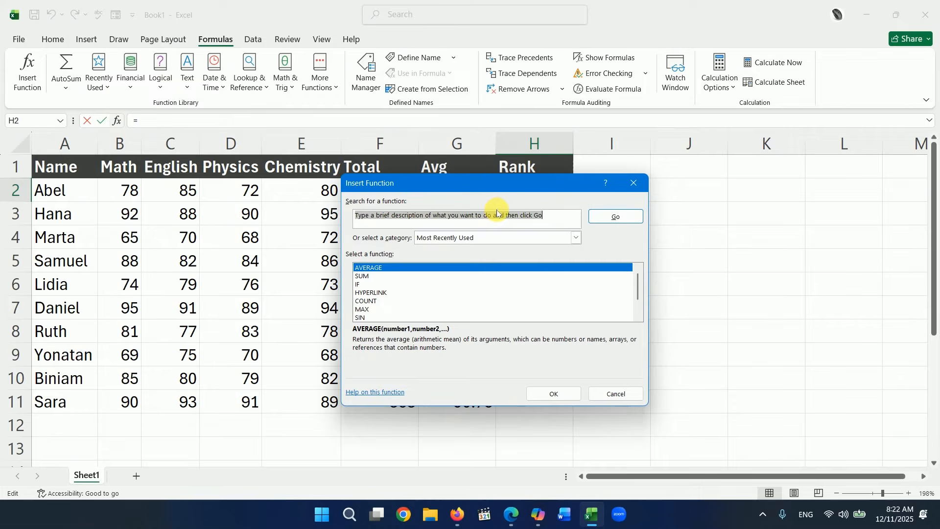
type("Rank")
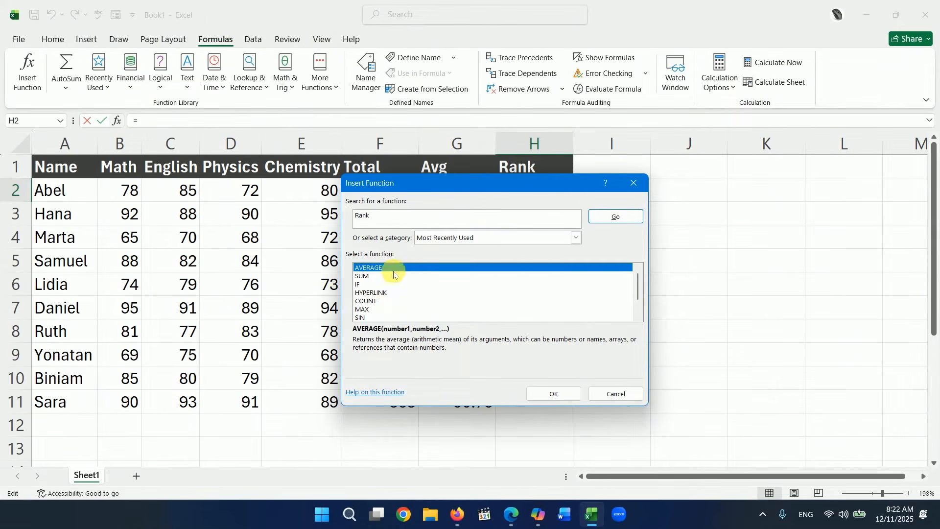
left_click(600, 217)
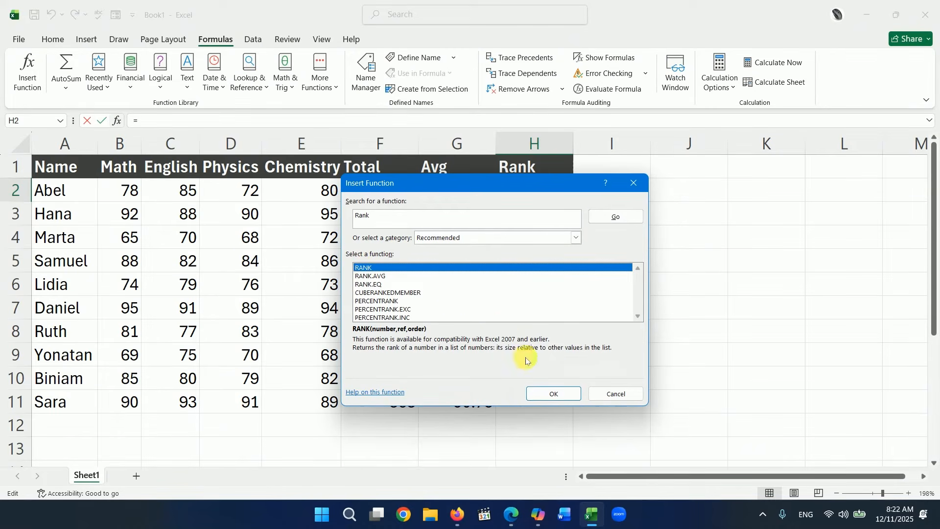
left_click(548, 393)
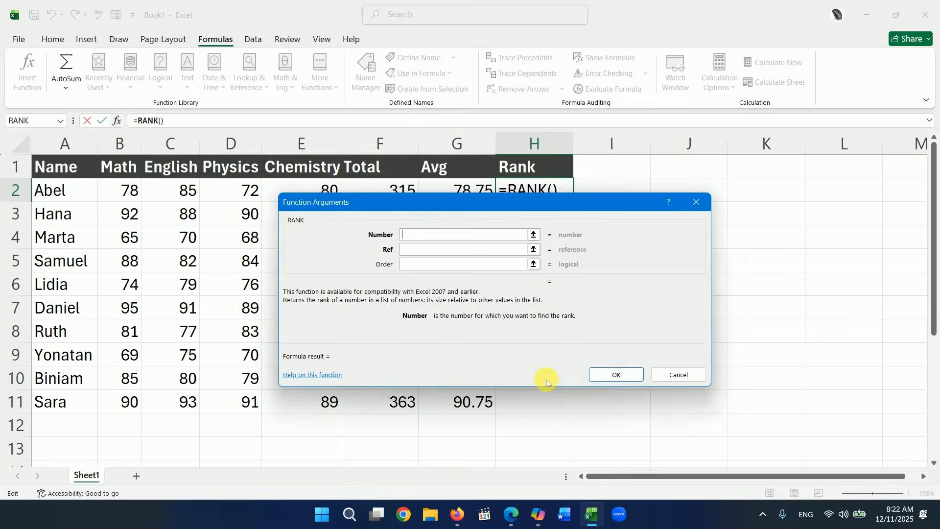
Set RANK's Number argument to G2 and Ref to $G$2:$G$11, and fill the formula down through H11.
left_click_drag(499, 195, 637, 240)
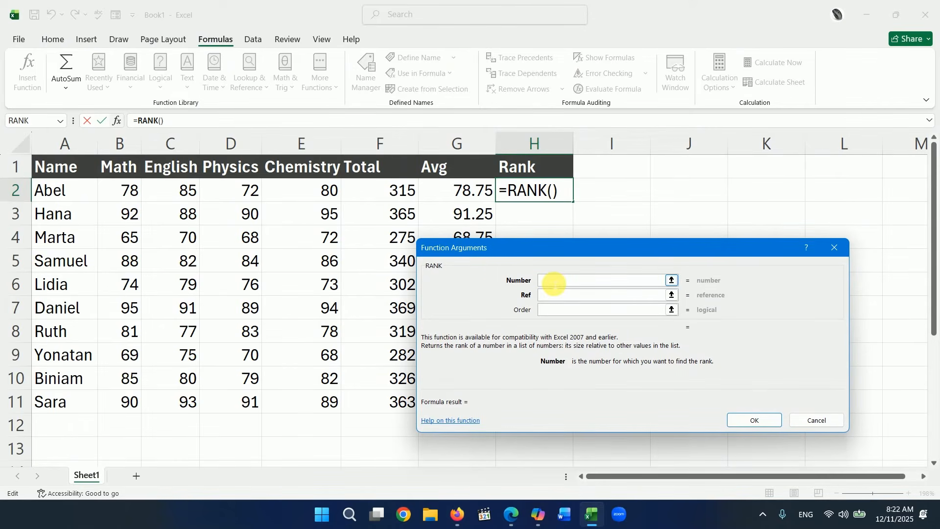
left_click(465, 190)
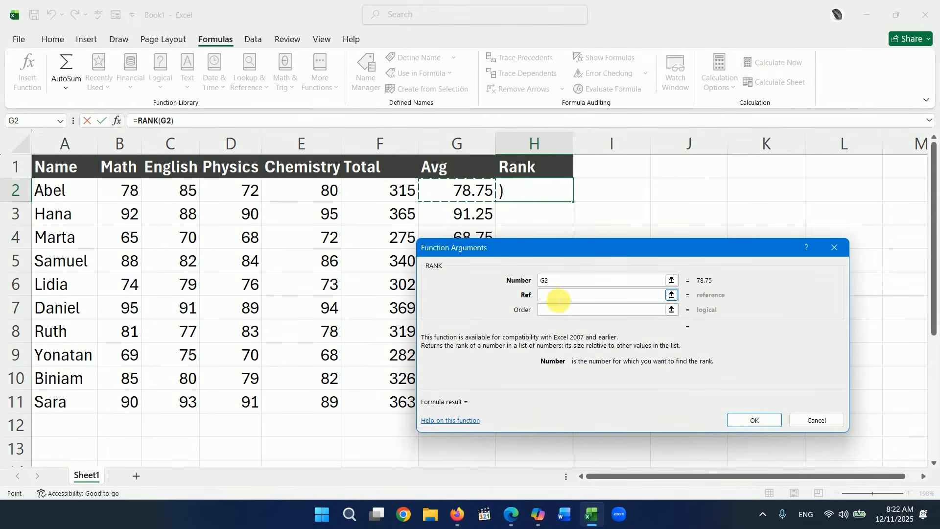
left_click(558, 296)
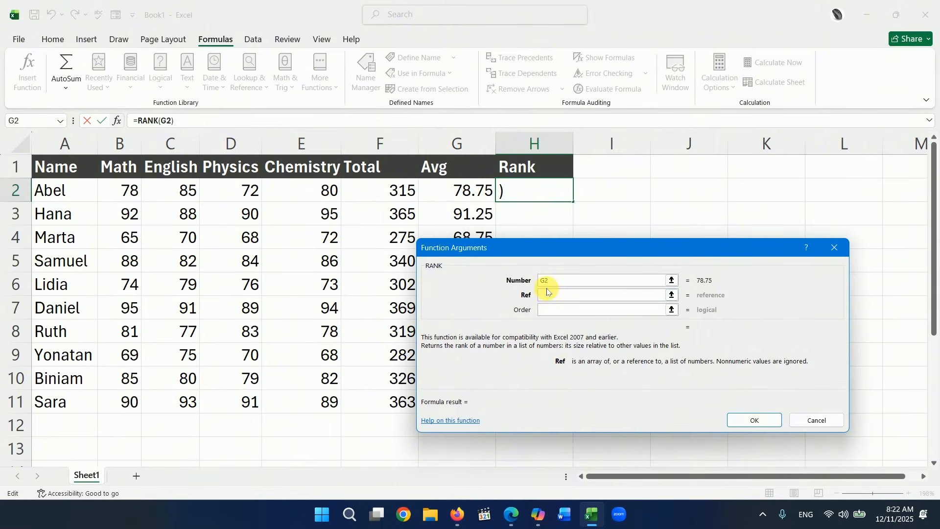
left_click_drag(549, 247, 660, 179)
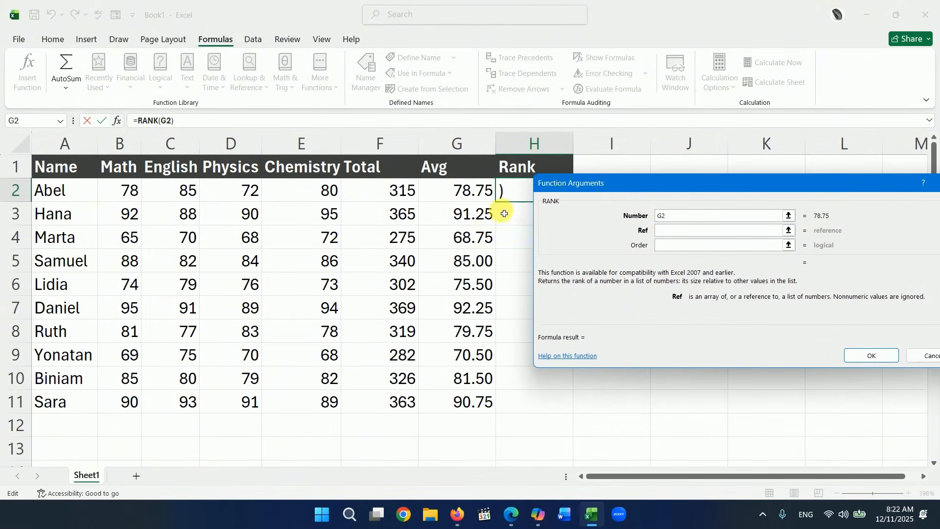
left_click_drag(466, 191, 462, 399)
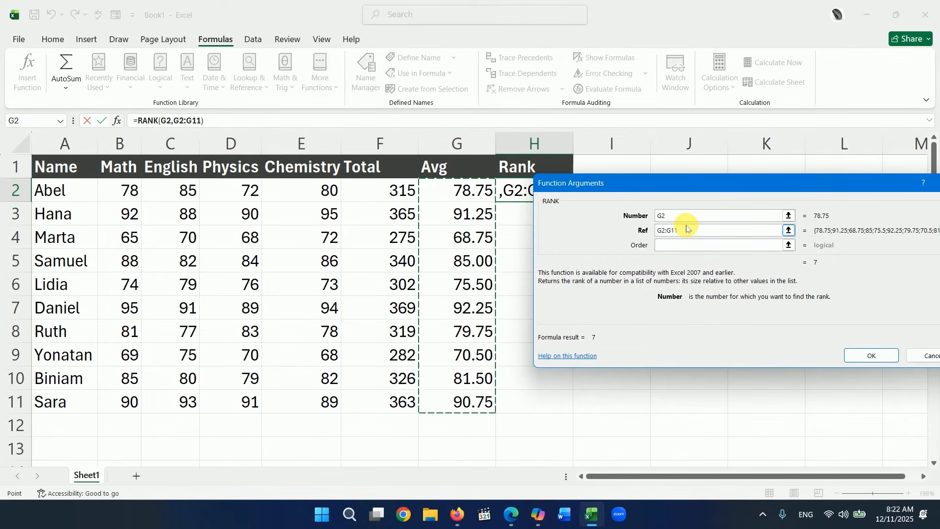
key("F4")
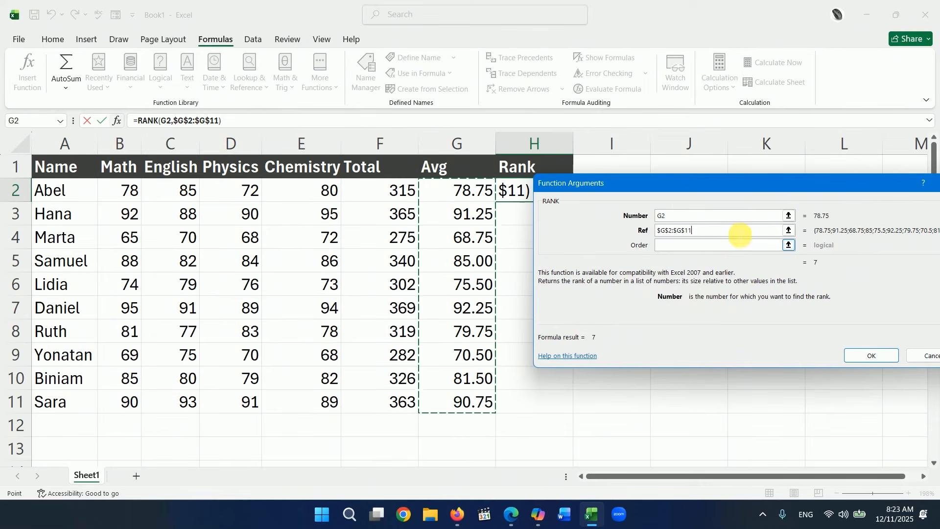
left_click(866, 356)
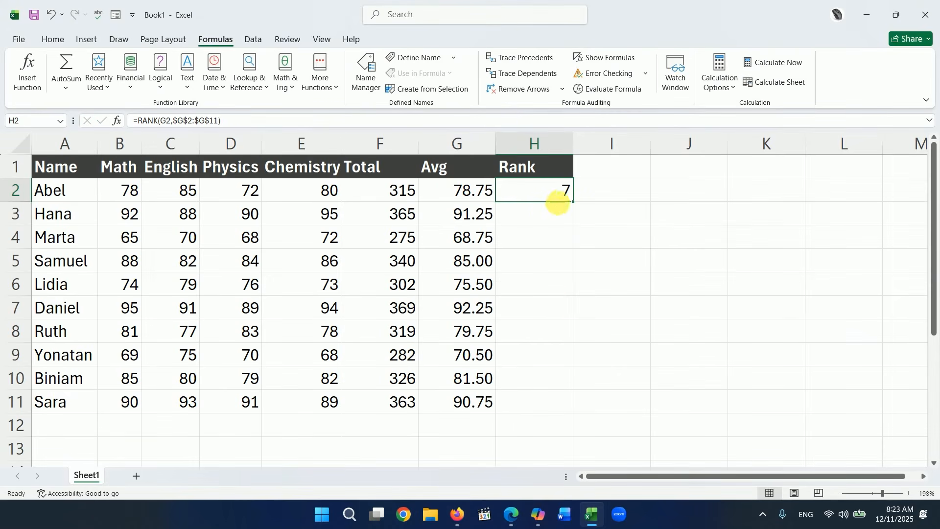
double_click(572, 201)
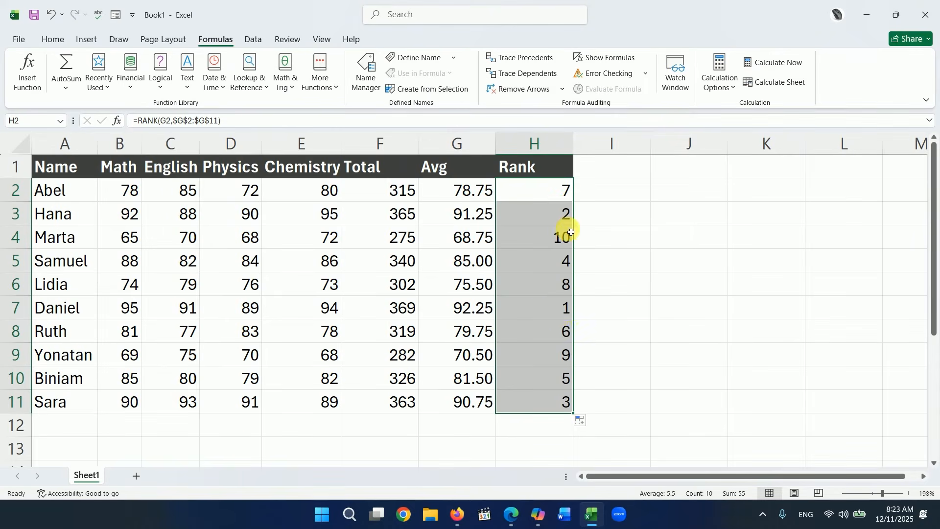
left_click(545, 307)
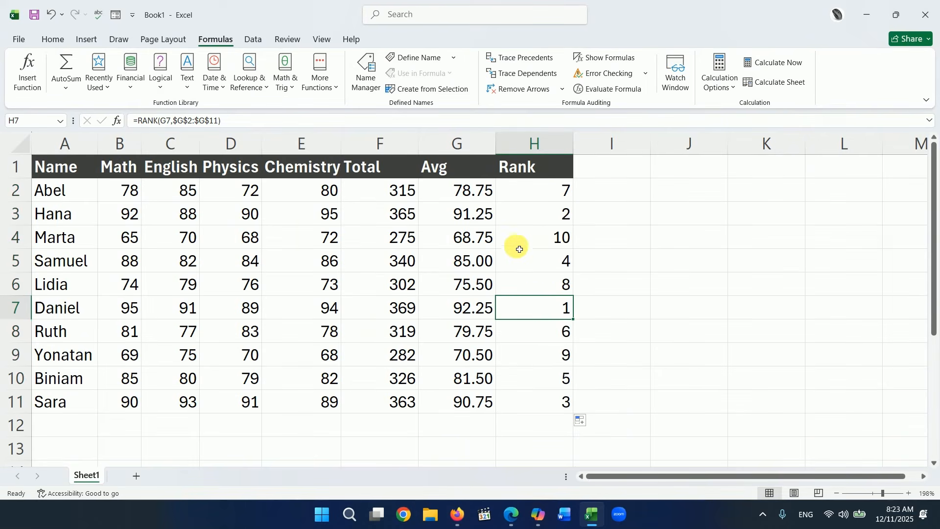
Change the Math mark in B4 to 100 to test the recalculation of total, average and rank.
left_click(139, 242)
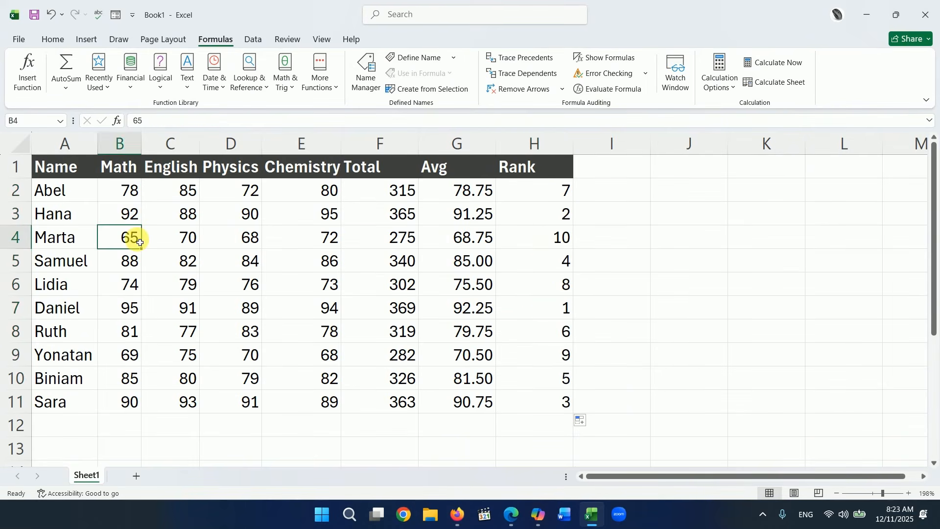
type("100")
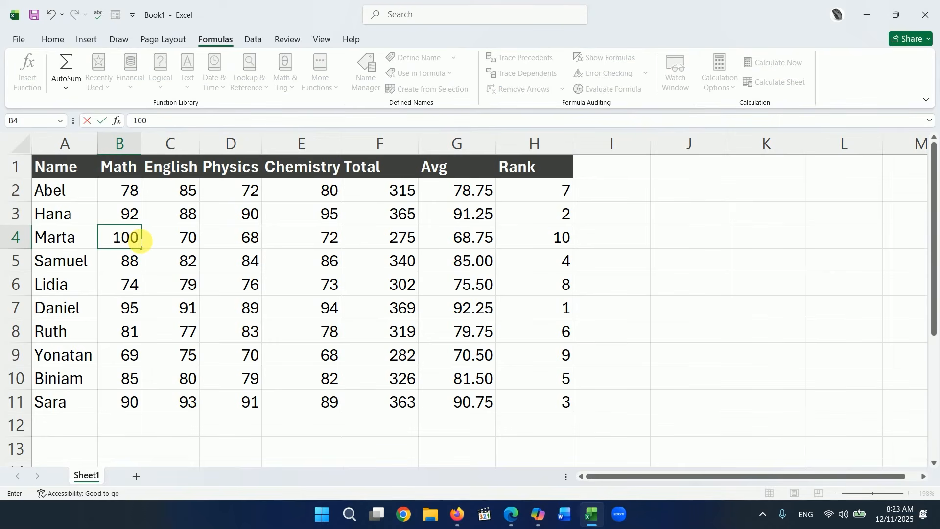
left_click(161, 236)
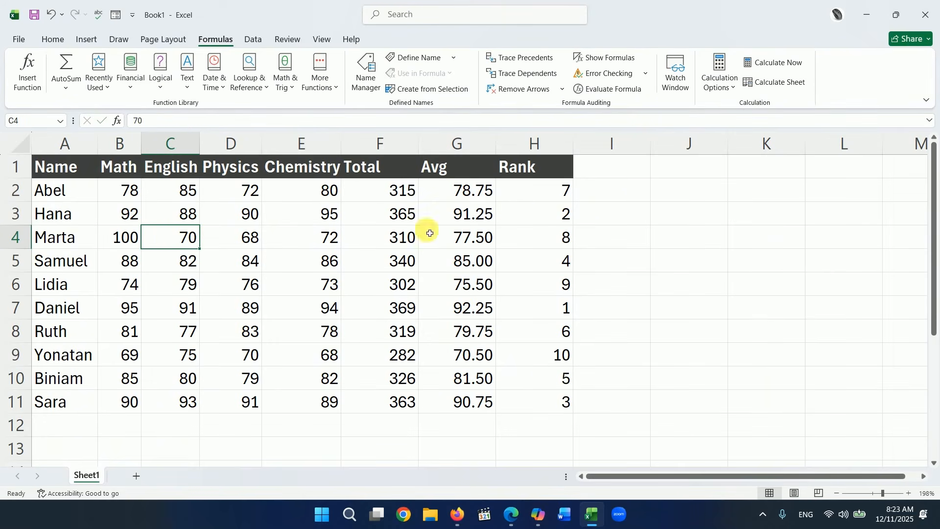
Change the English mark in C4 to 90 and the Physics mark in D4 to 98.
type("9")
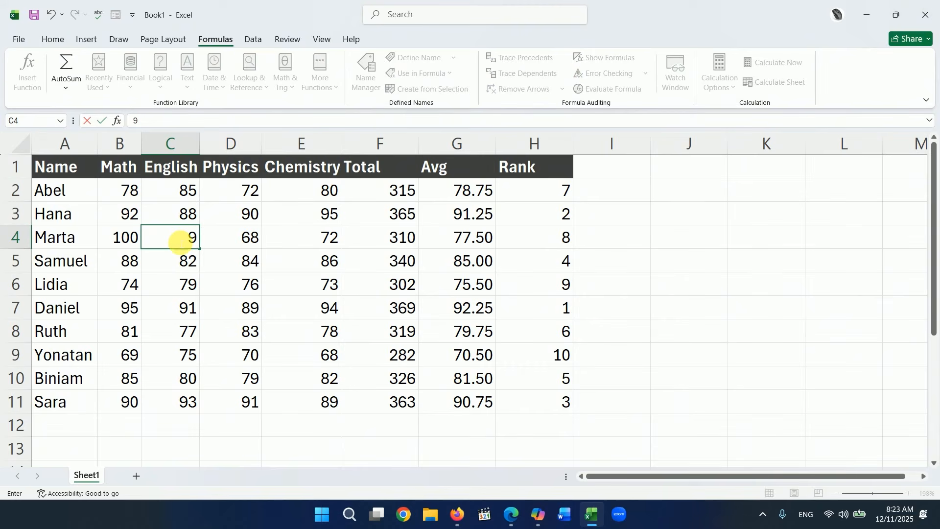
type("0")
left_click(244, 240)
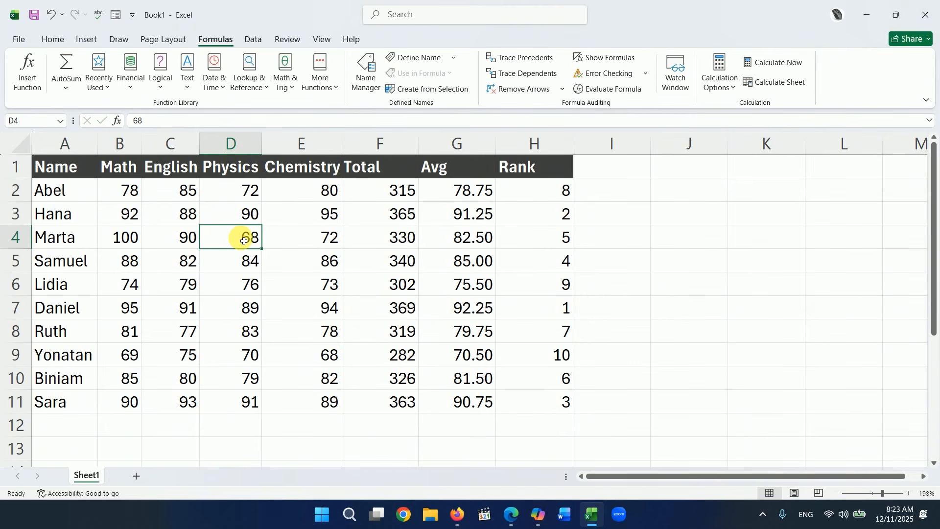
type("98")
key("Return")
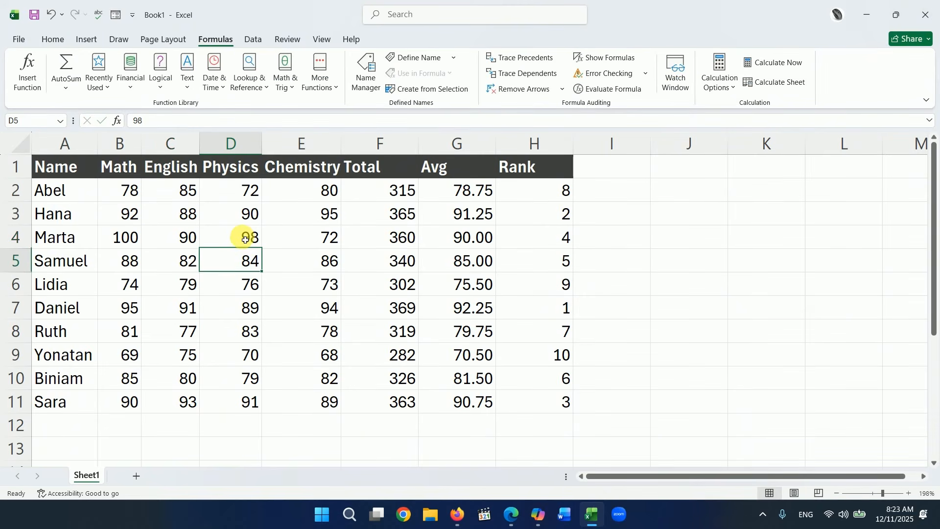
Change the Chemistry mark in E4 to 98 and check the recalculated rank in H4.
left_click(321, 243)
key("BackSpace")
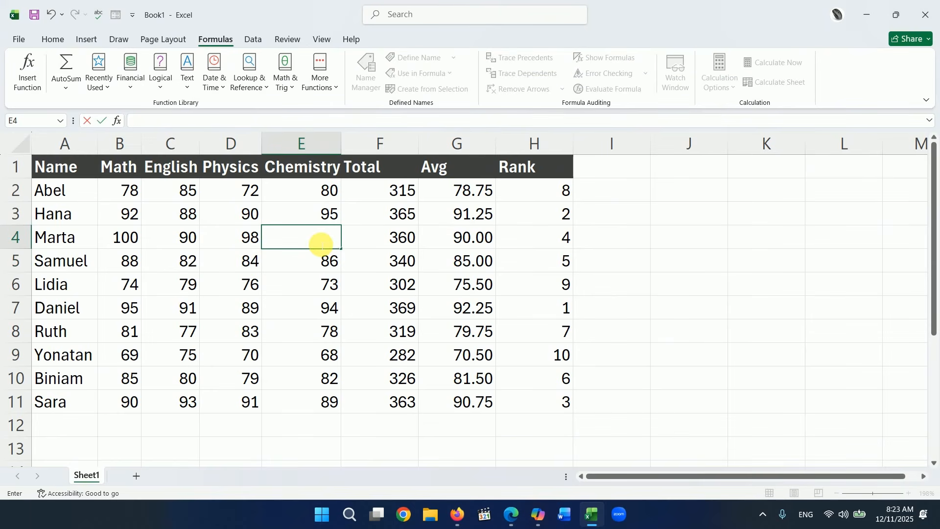
type("98")
key("Return")
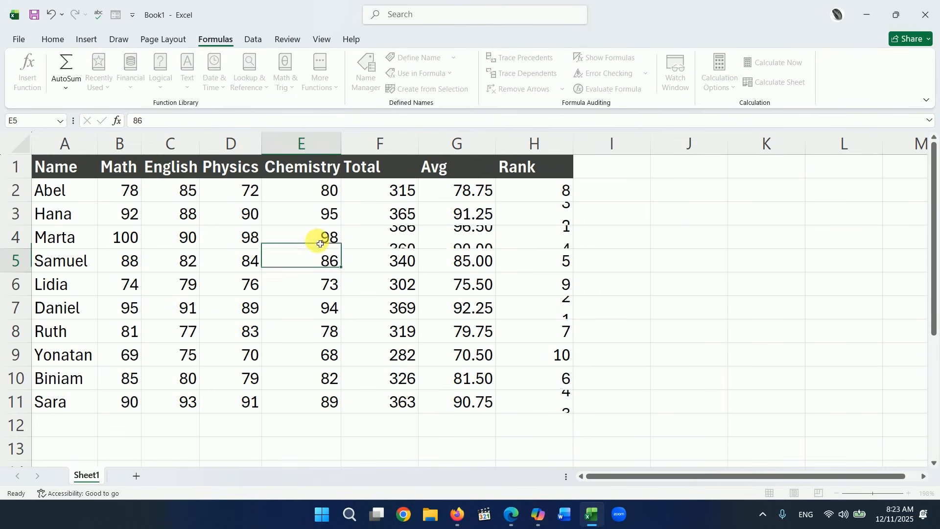
left_click(564, 248)
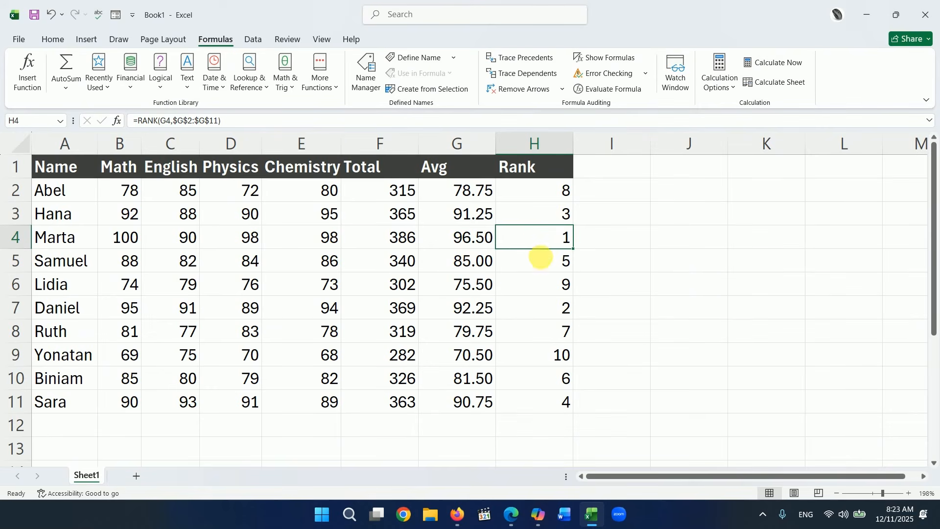
left_click(616, 270)
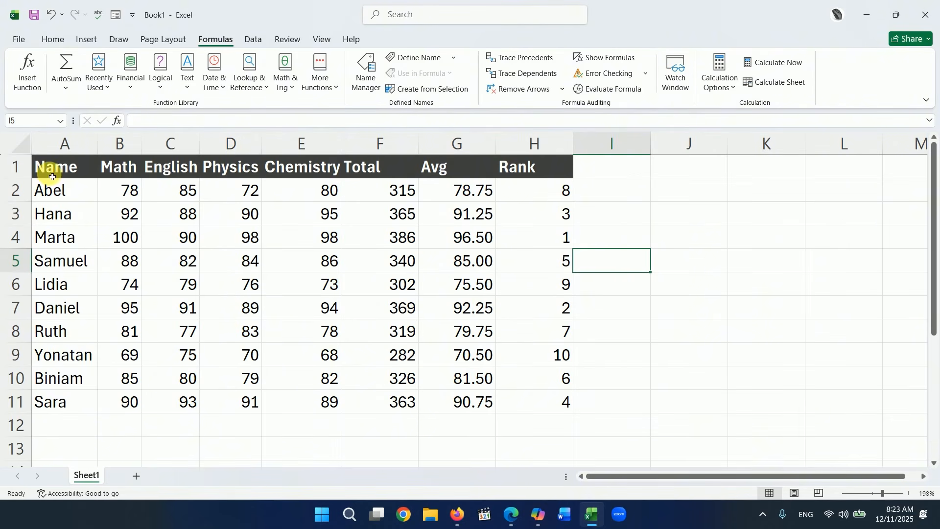
Apply All Borders to the whole mark sheet, A1:H11.
left_click_drag(44, 169, 516, 399)
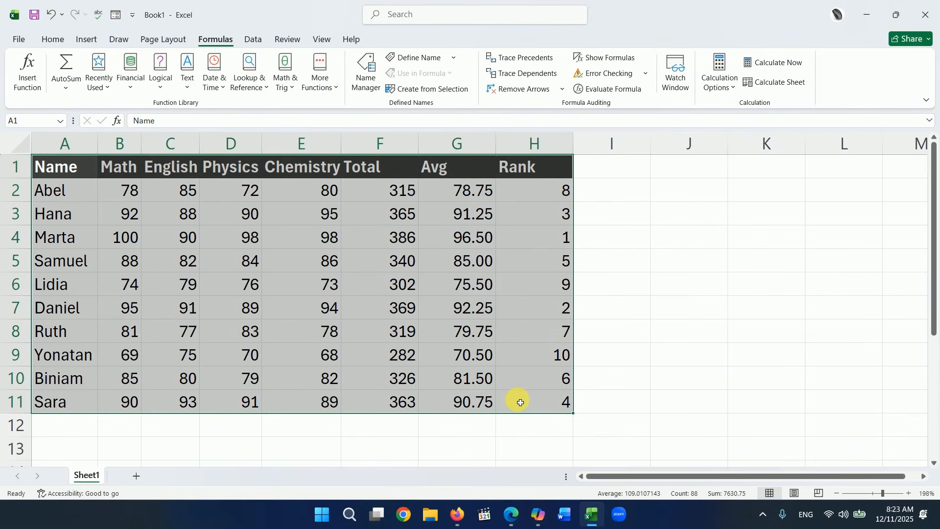
left_click(57, 41)
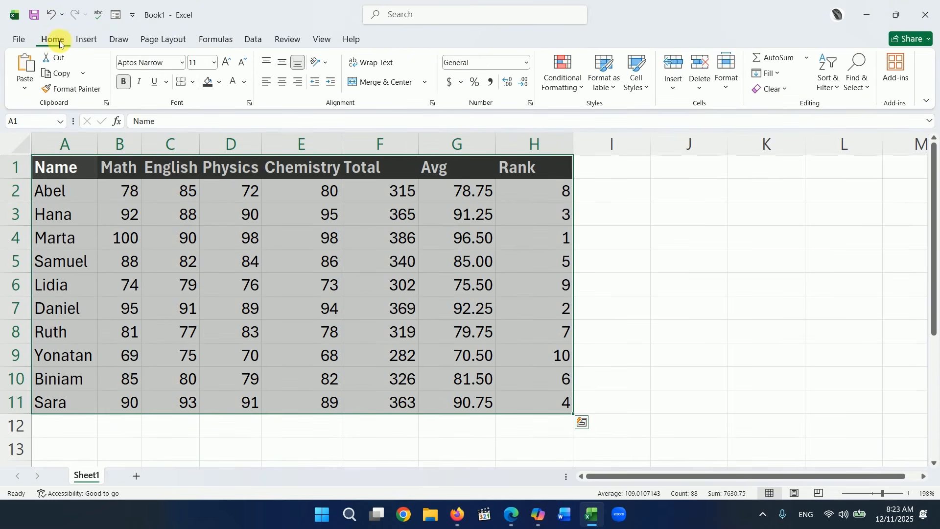
left_click(192, 84)
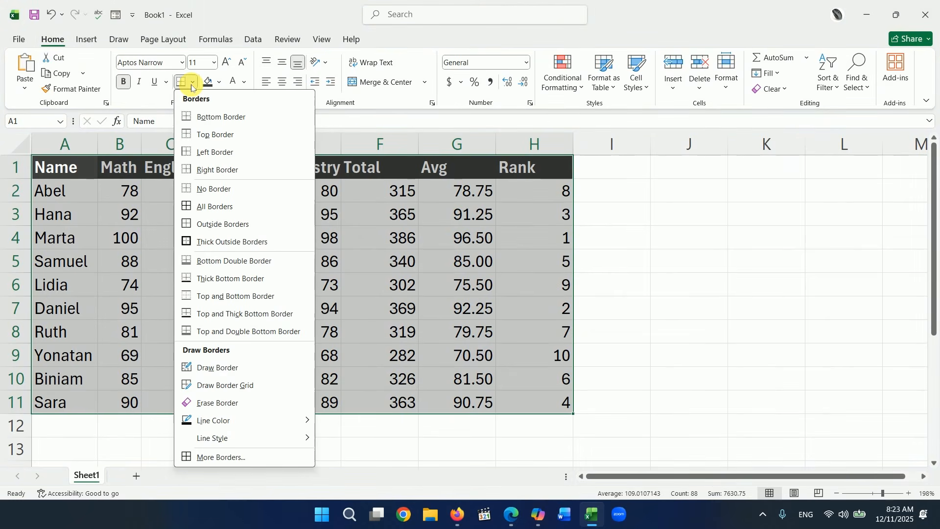
left_click(204, 206)
left_click(655, 328)
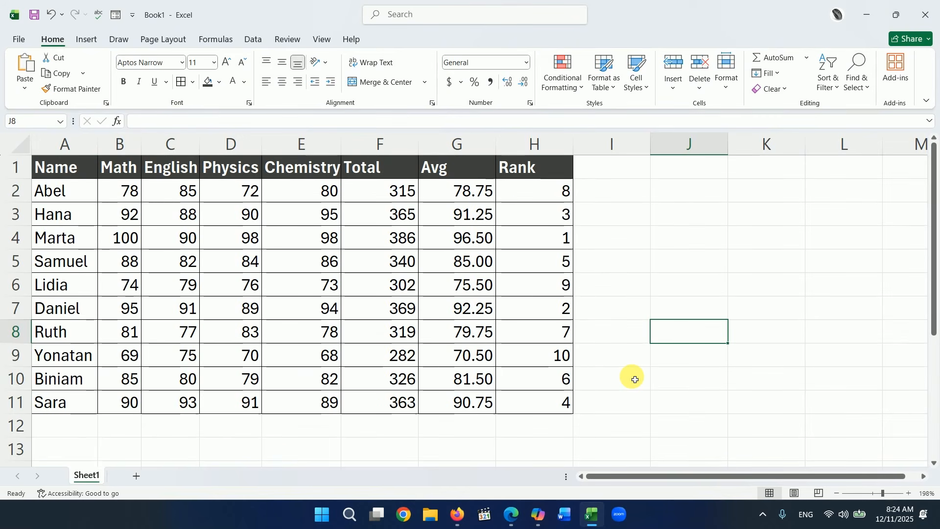
key("Up")
key("Up")
key("Up")
key("Up")
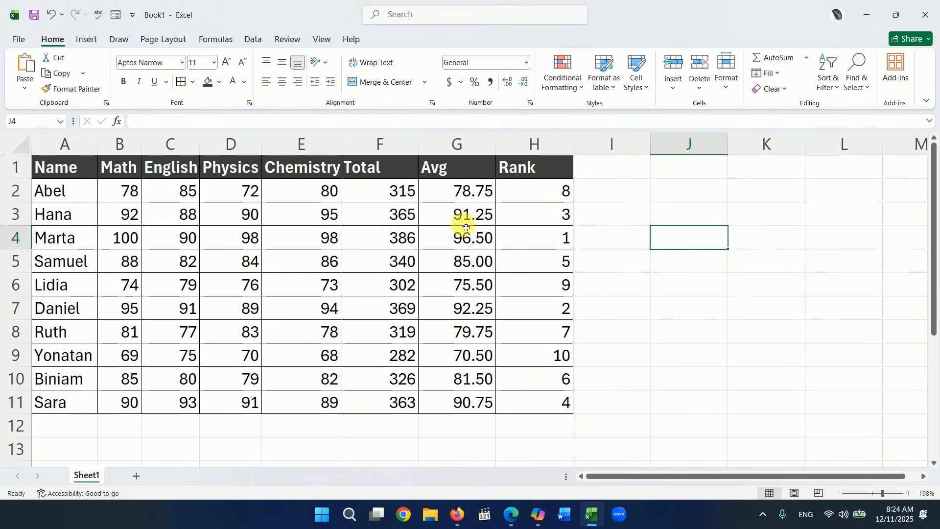
Fill the Total, Avg and Rank headers in F1:H1 with a light blue theme colour and deselect them.
left_click(388, 167)
left_click(471, 169)
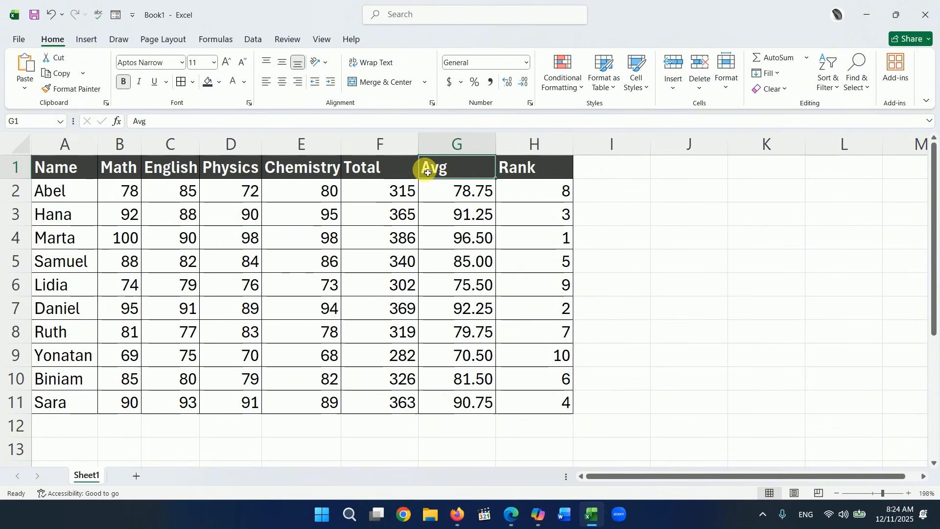
left_click_drag(396, 169, 521, 175)
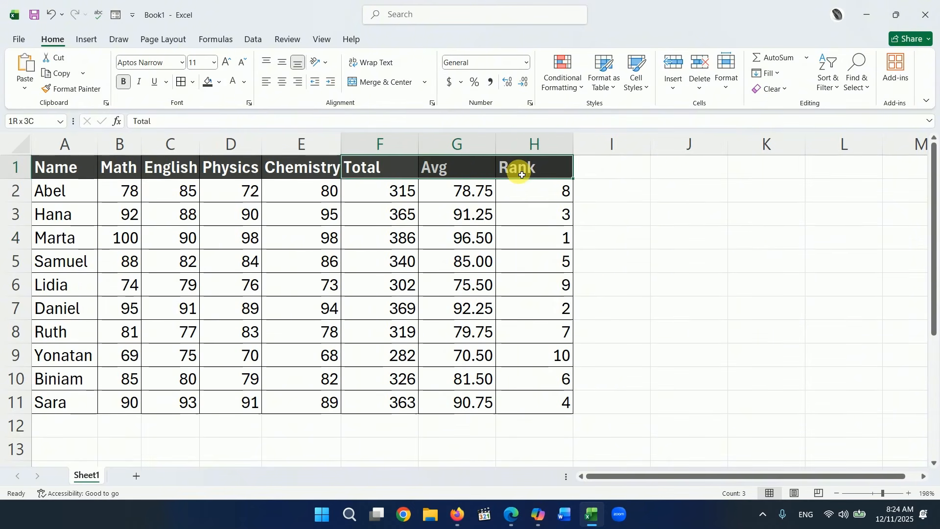
left_click(218, 82)
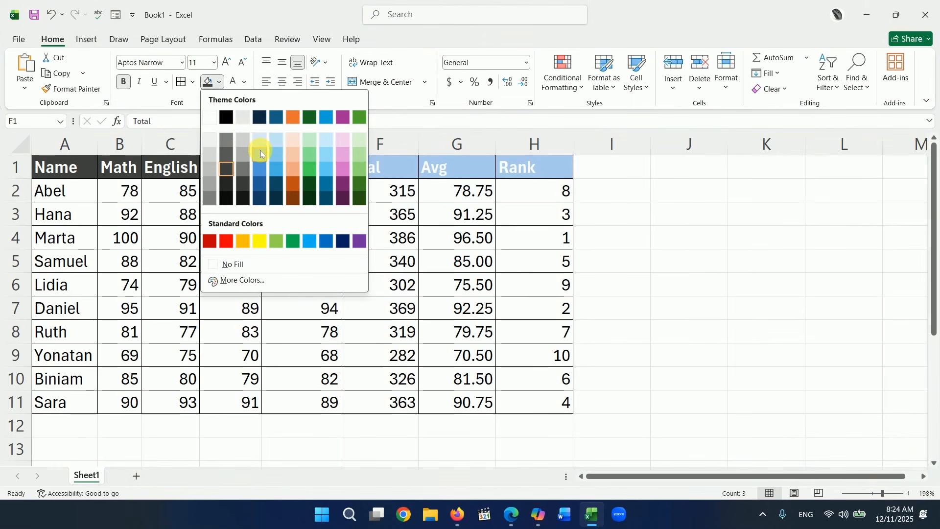
left_click(274, 155)
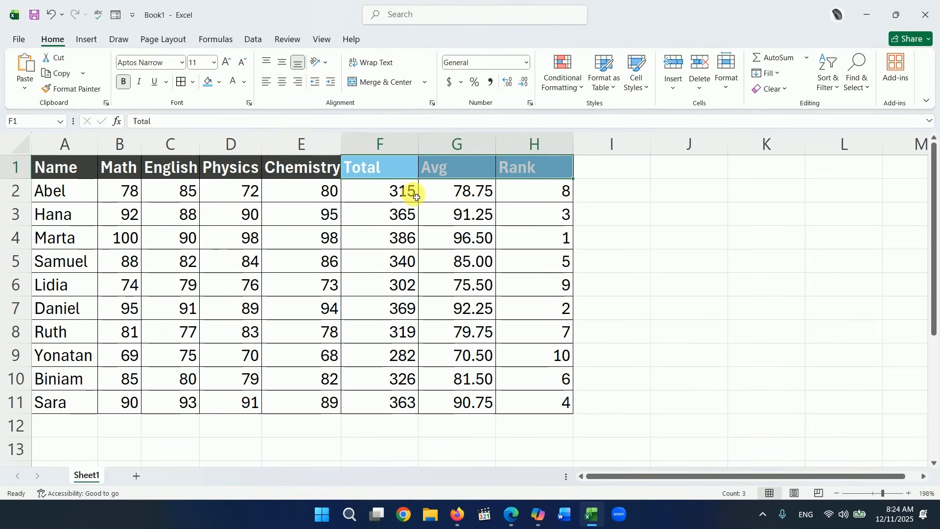
left_click(644, 235)
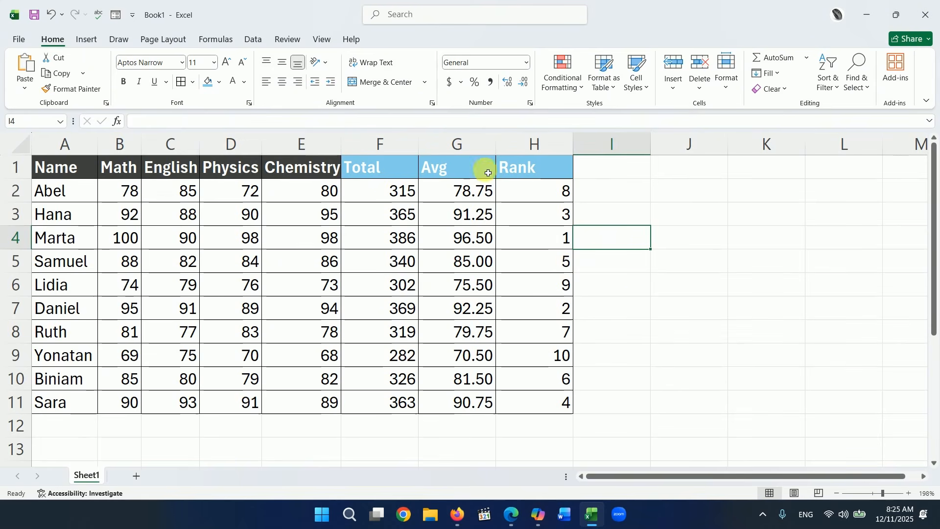
left_click(649, 314)
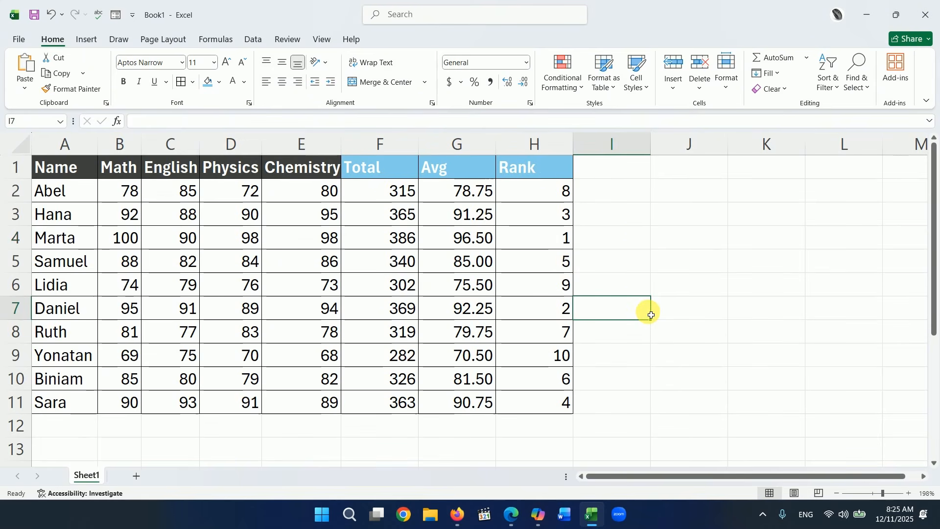